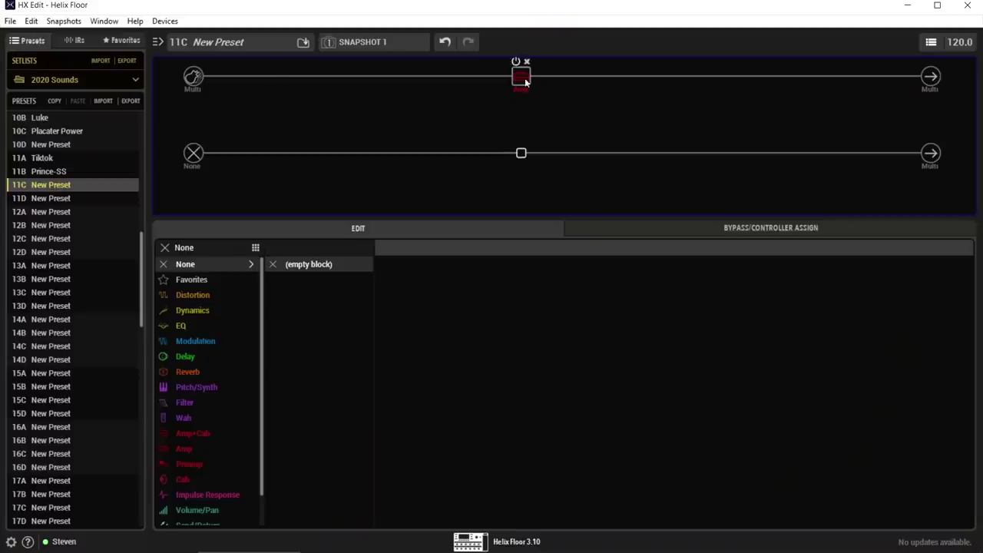
- Place a Mandarin Rocker amp block on the first signal path of preset 11C
drag(526, 82, 530, 80)
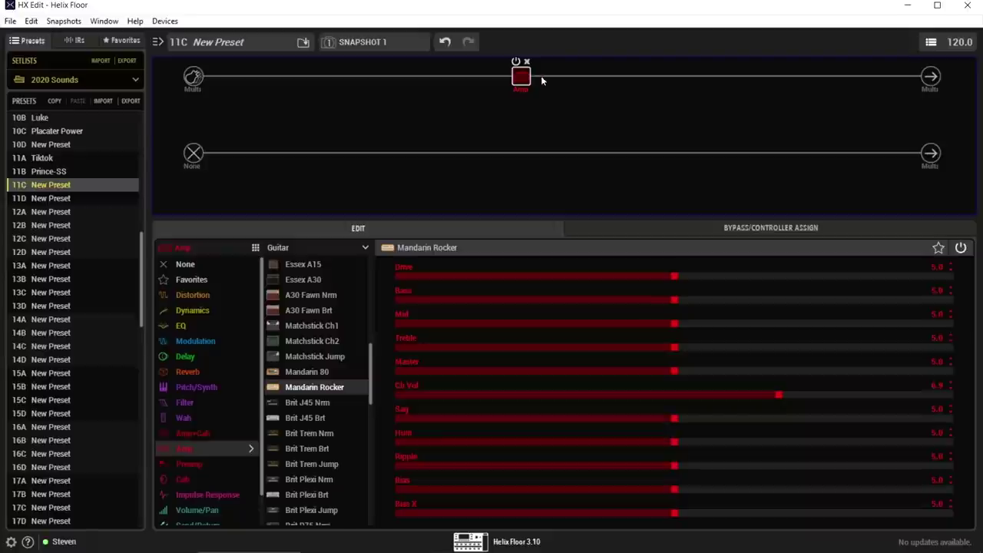
- Add a dual cab after the amp with 2x12 Match G25 as the first cab
click(574, 75)
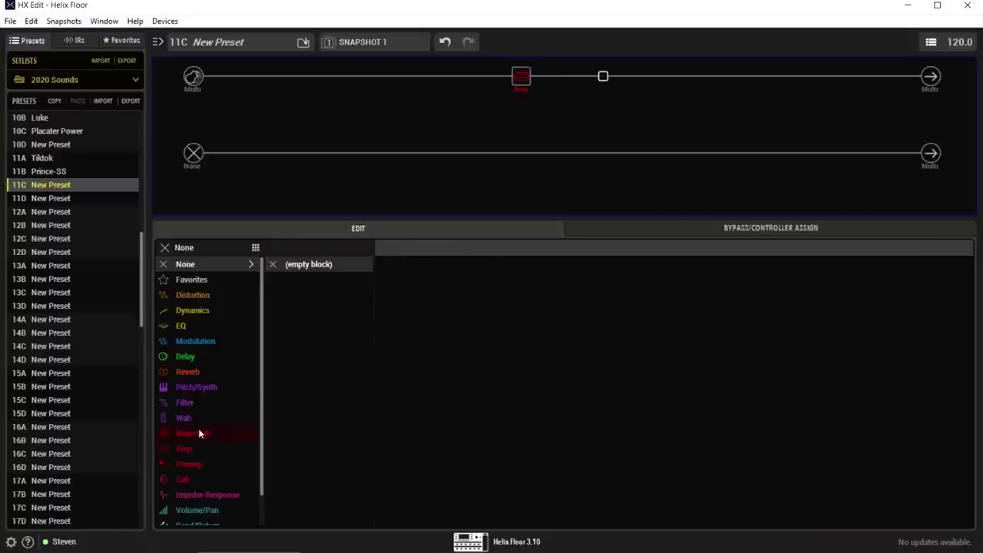
mouse_move(221, 428)
mouse_move(199, 477)
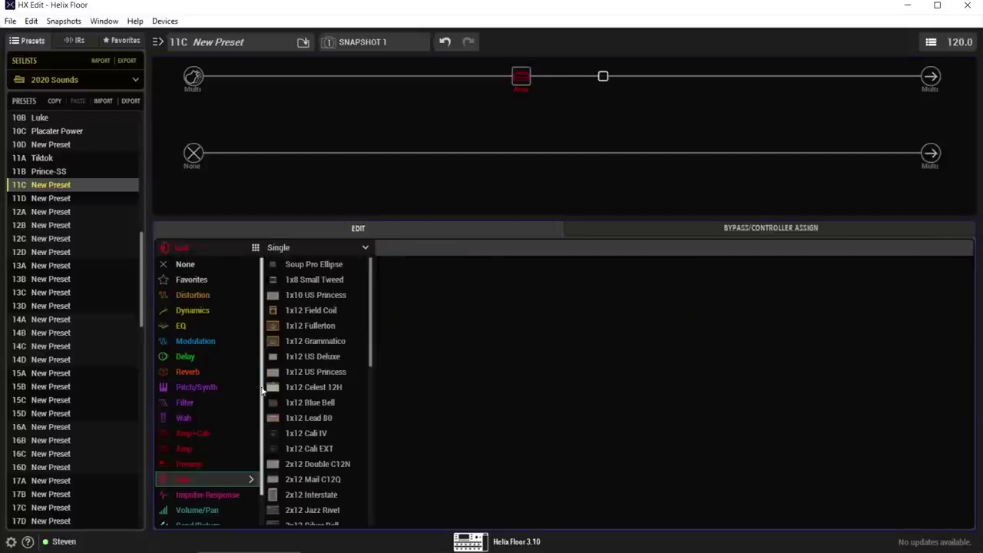
click(329, 247)
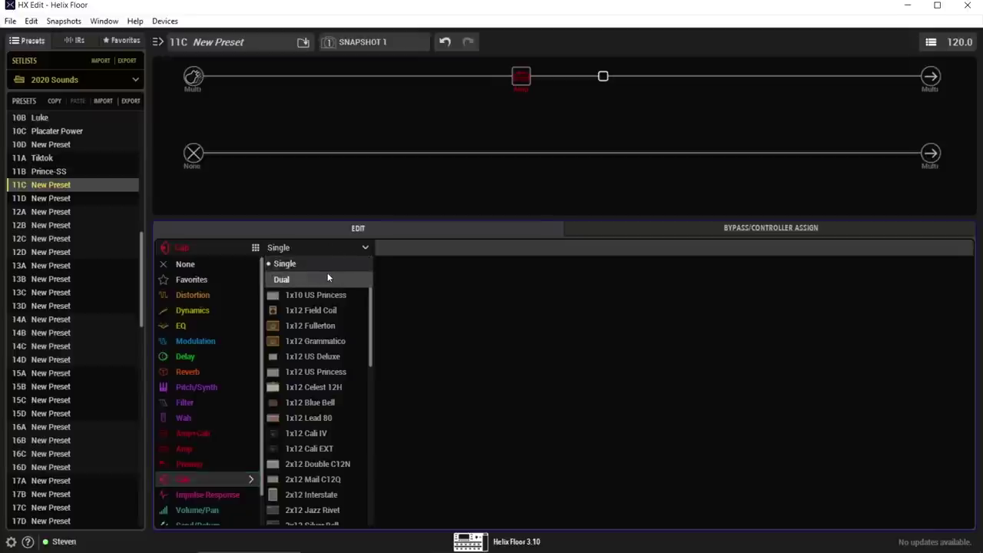
click(327, 279)
scroll(338, 317, down, 1)
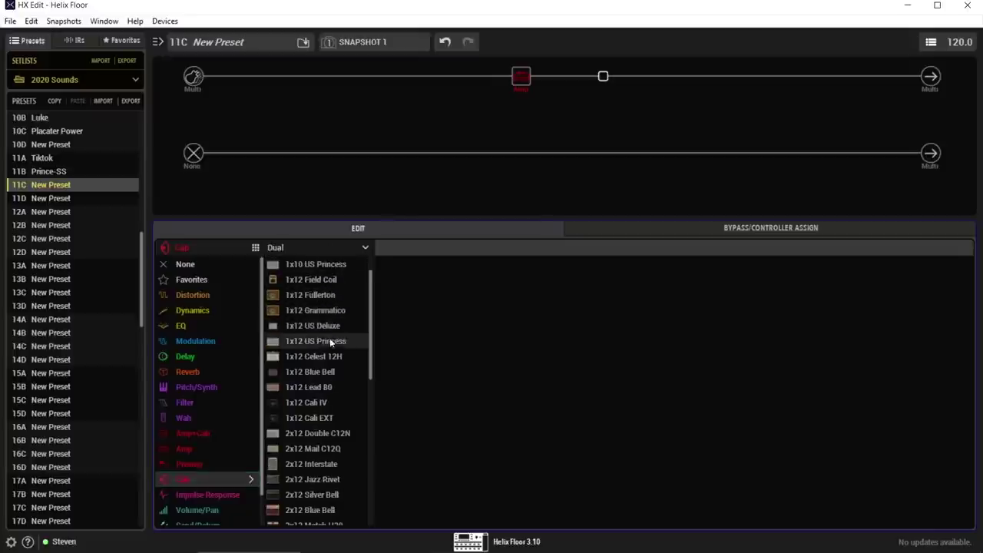
scroll(335, 401, down, 3)
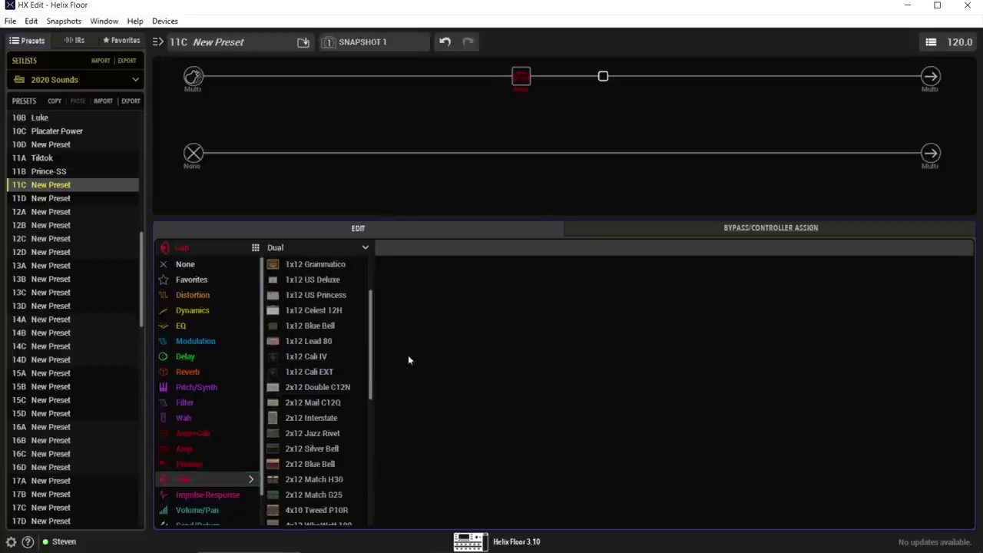
click(341, 491)
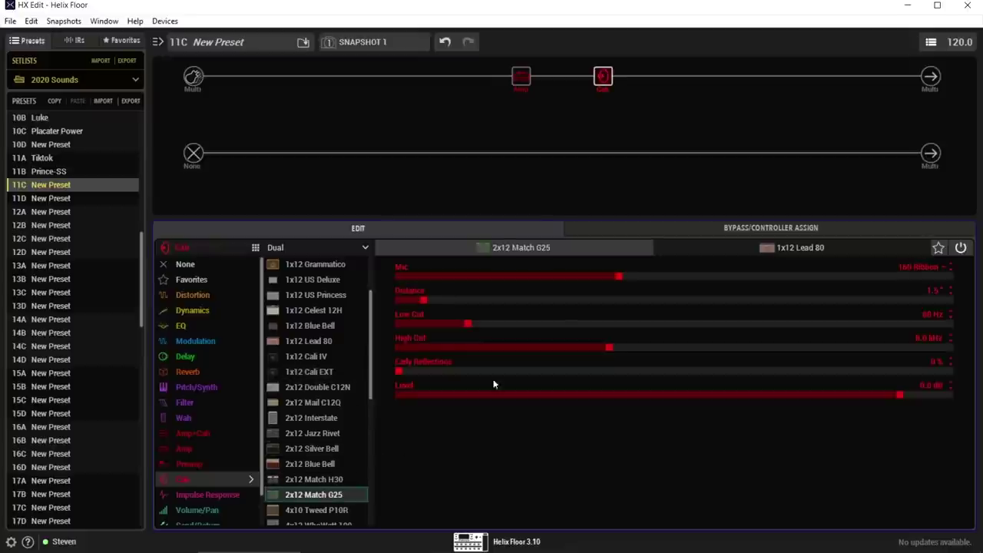
- Make the second cab a 2x12 Interstate with 4038 Ribbon, and mic the G25 with 57 Dynamic
click(703, 254)
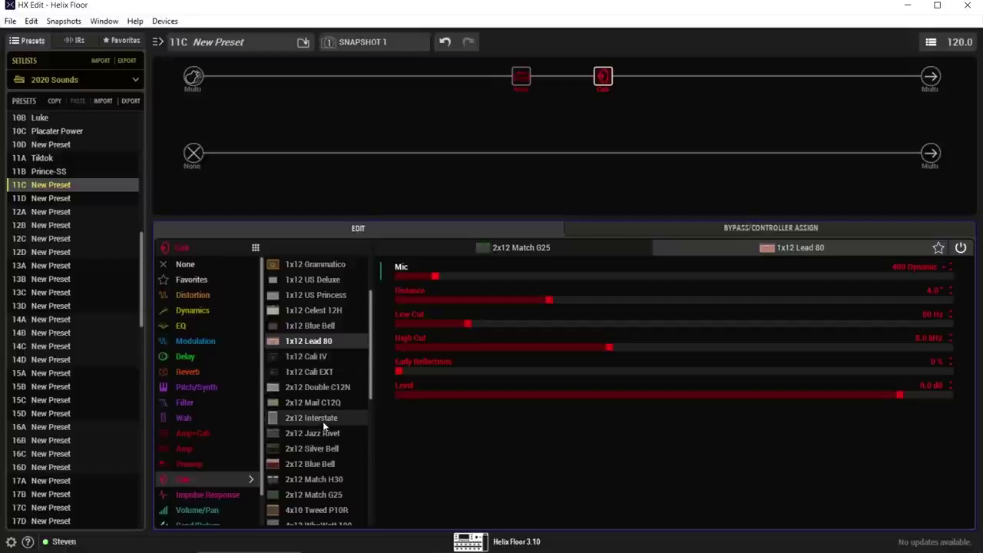
click(323, 421)
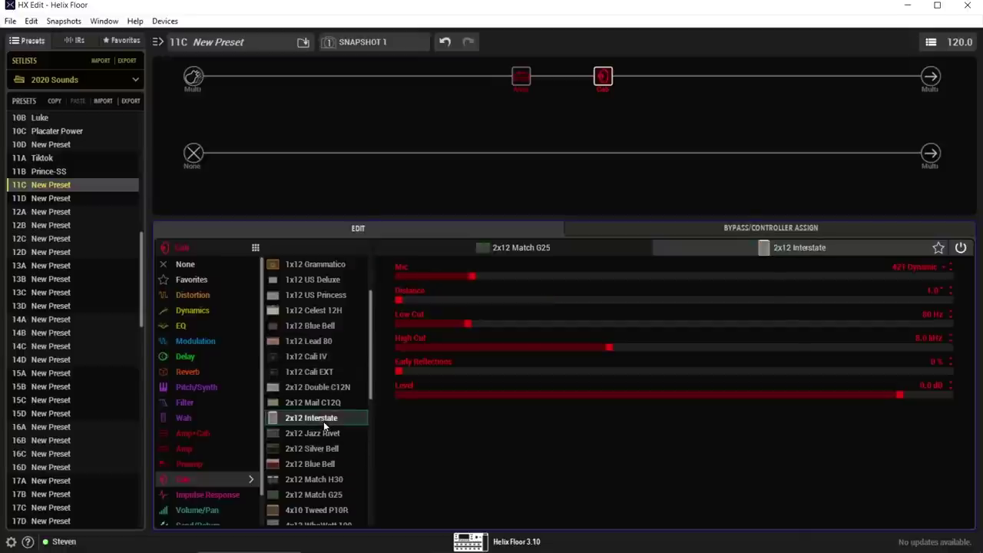
click(918, 267)
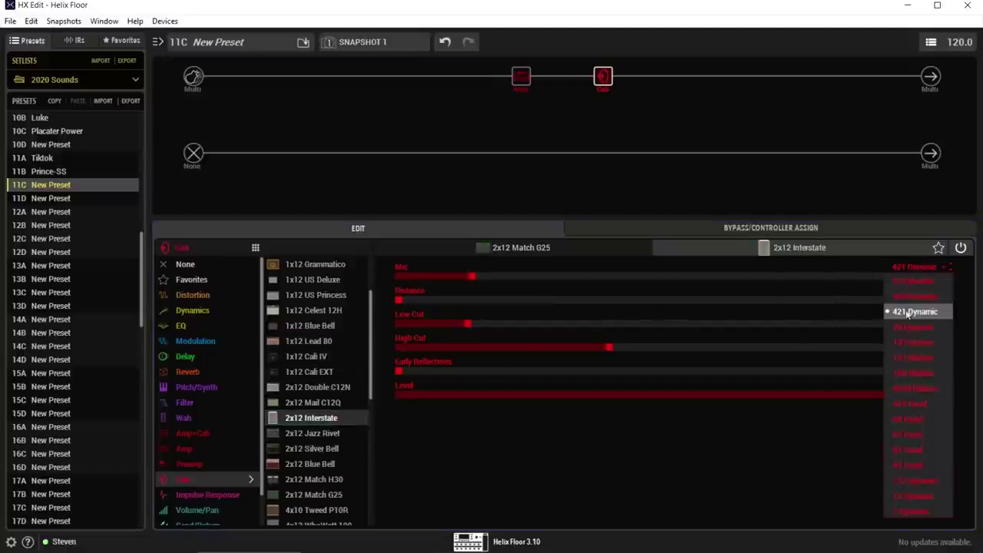
click(914, 389)
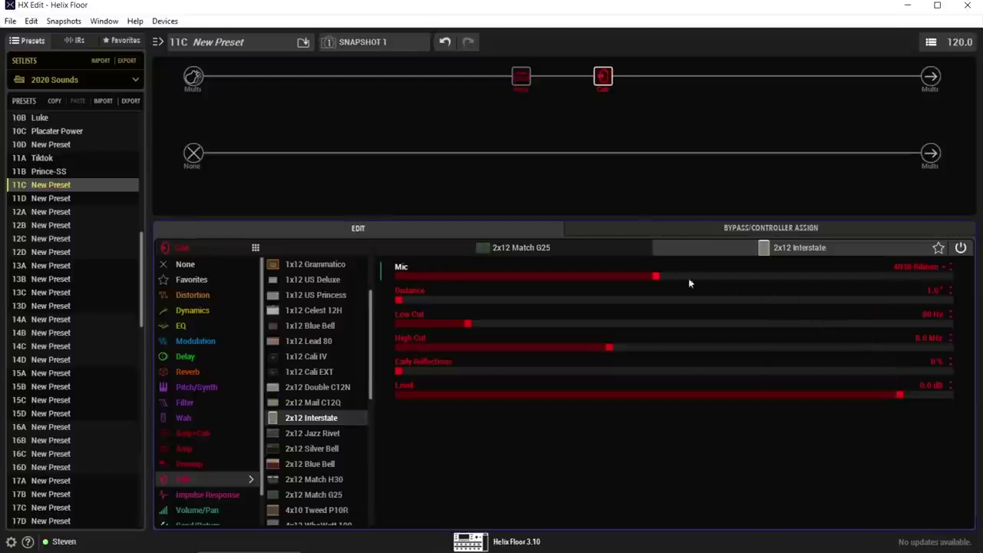
click(584, 250)
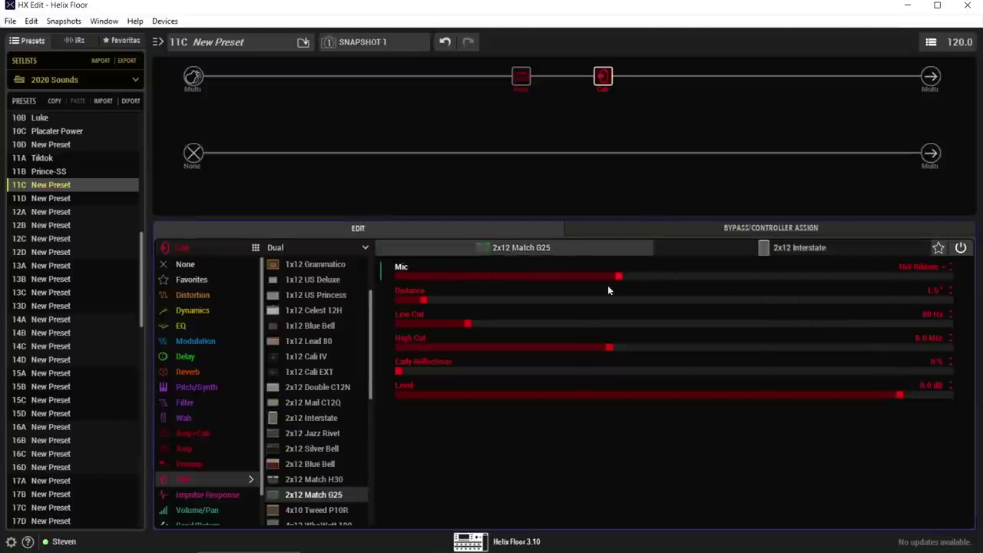
drag(596, 276, 420, 310)
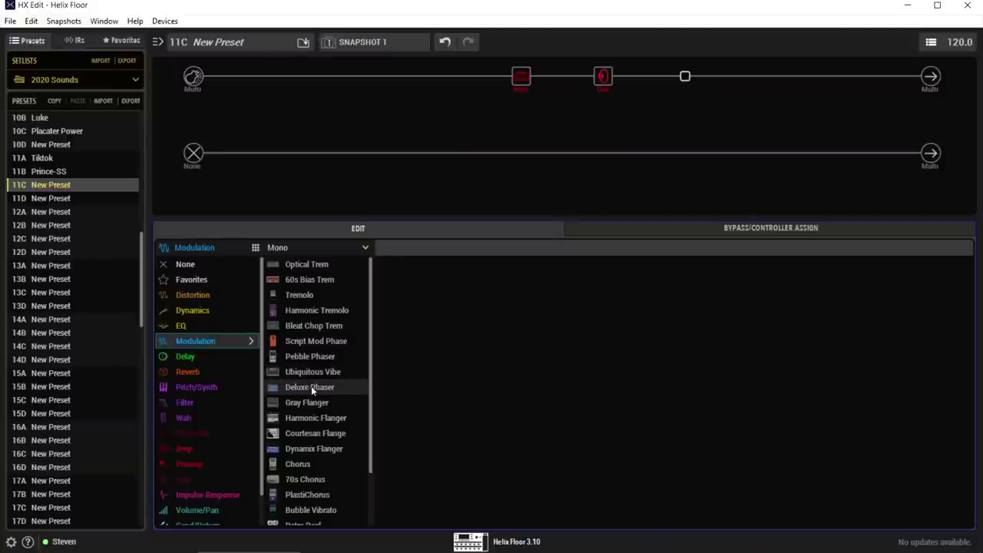
- Insert a Retro Reel modulation block right after the cab
scroll(318, 361, down, 1)
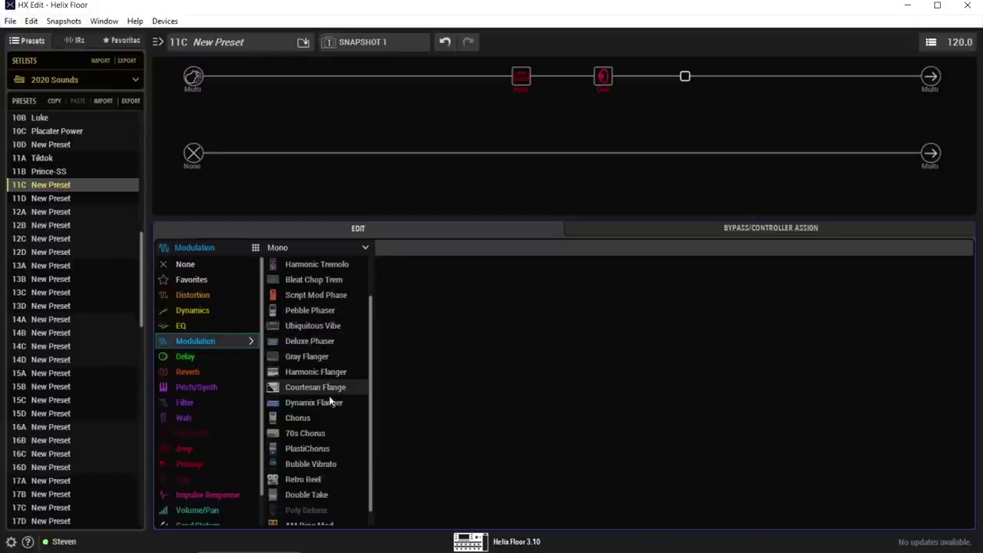
scroll(328, 407, down, 1)
click(314, 465)
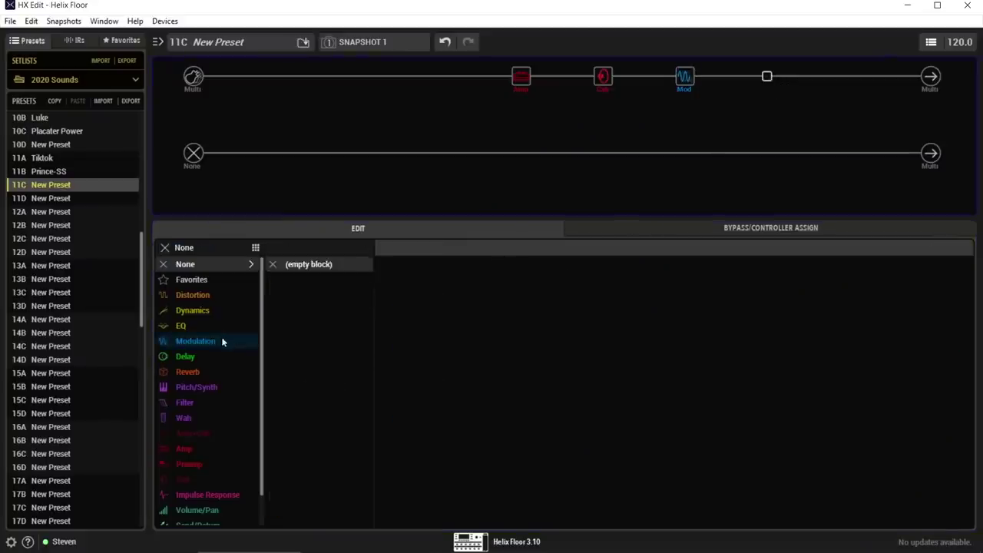
- Remove the reverb block from path 1
click(218, 372)
click(300, 280)
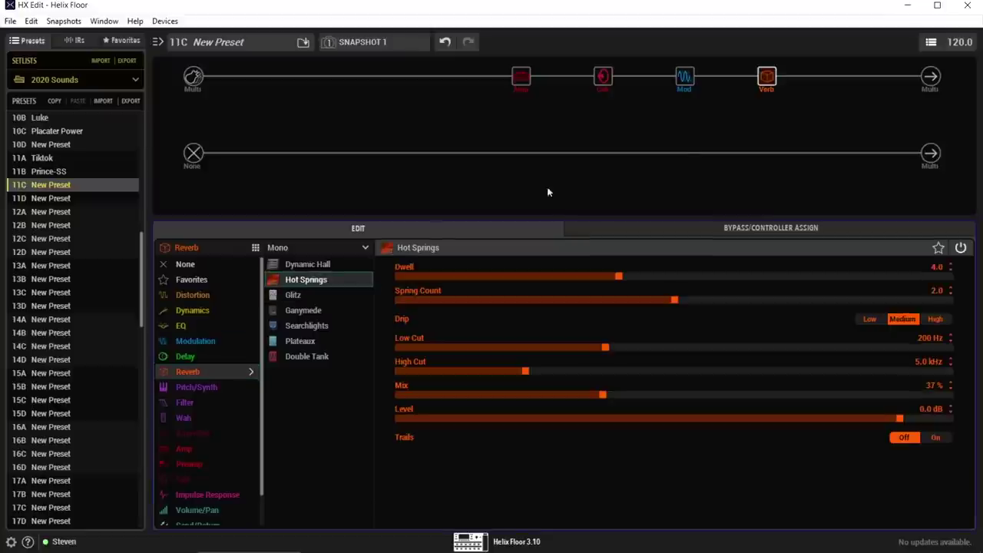
key(Right)
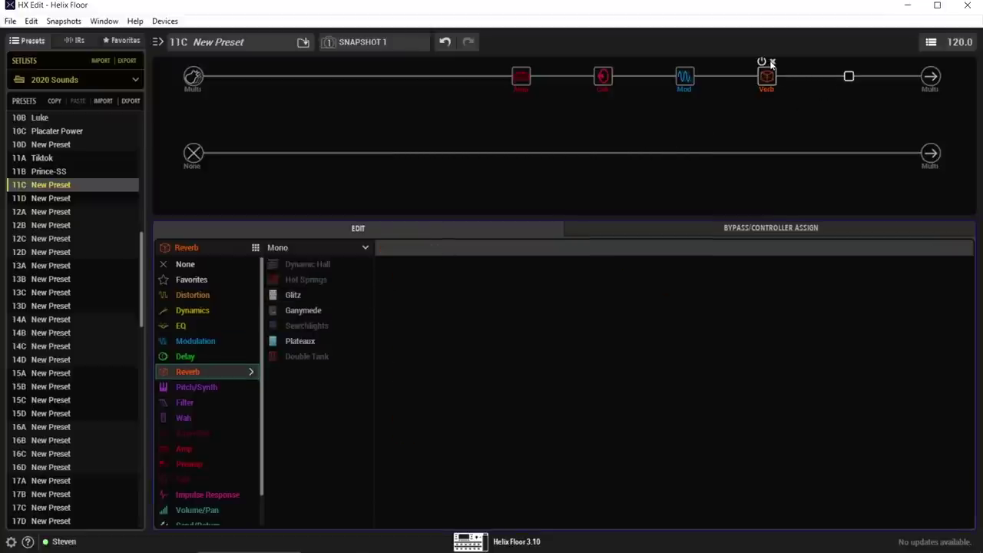
click(772, 62)
- Route path 1's output into Path 2A
click(930, 76)
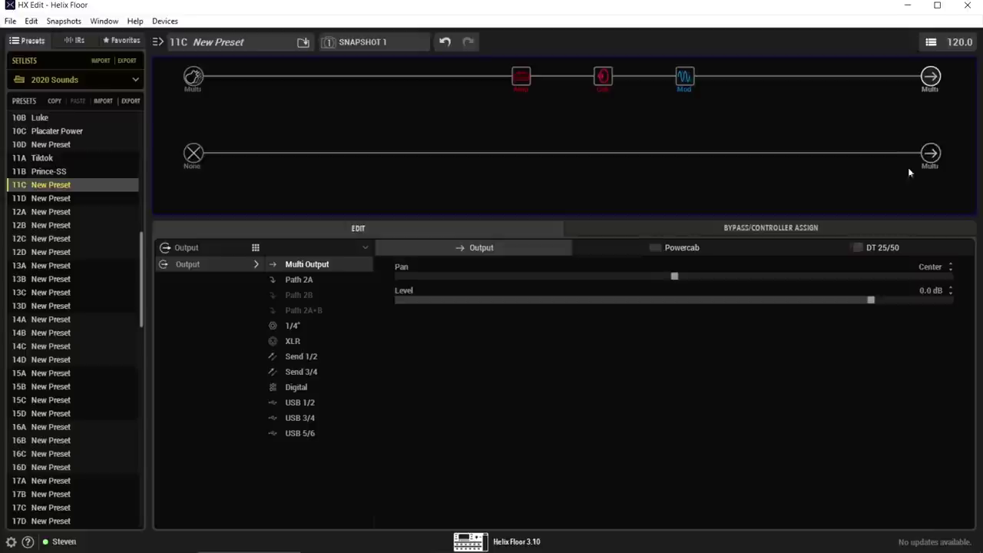
click(955, 159)
click(940, 86)
click(292, 279)
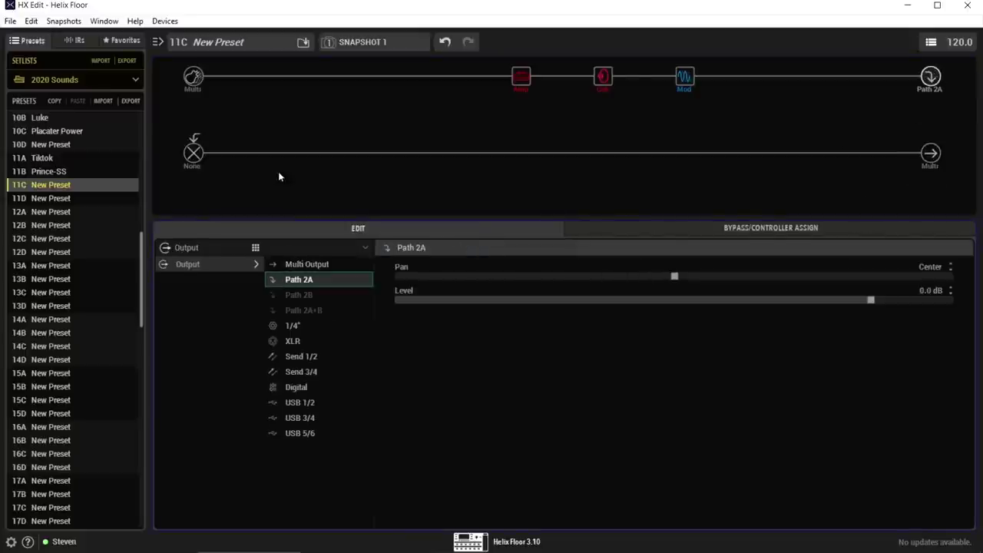
- Add a Hot Springs reverb to the lower path
click(666, 154)
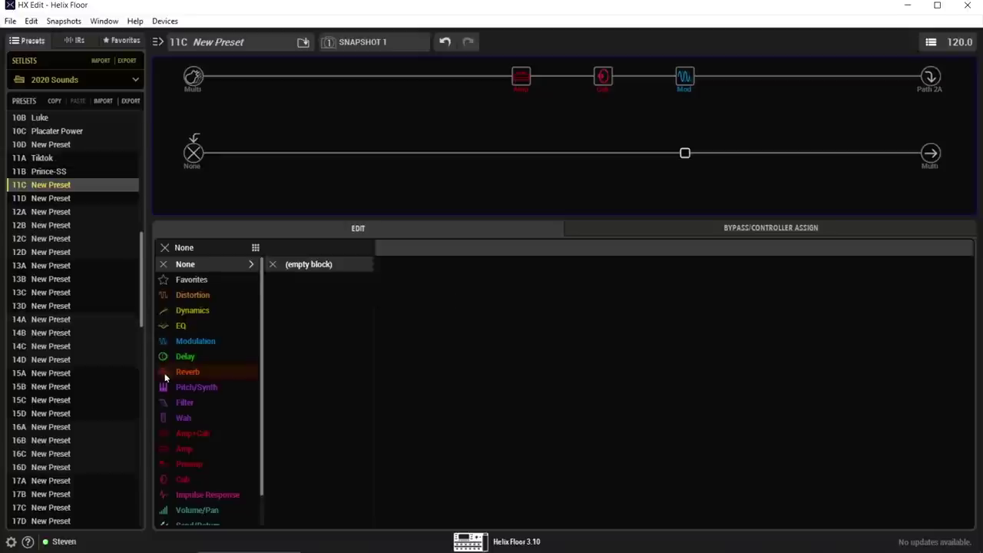
scroll(192, 384, down, 1)
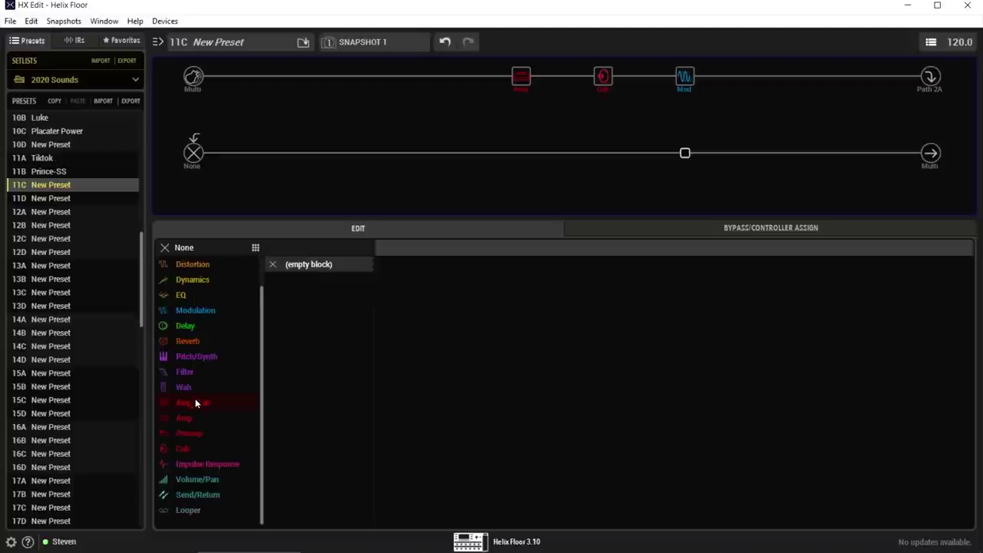
click(203, 343)
click(299, 279)
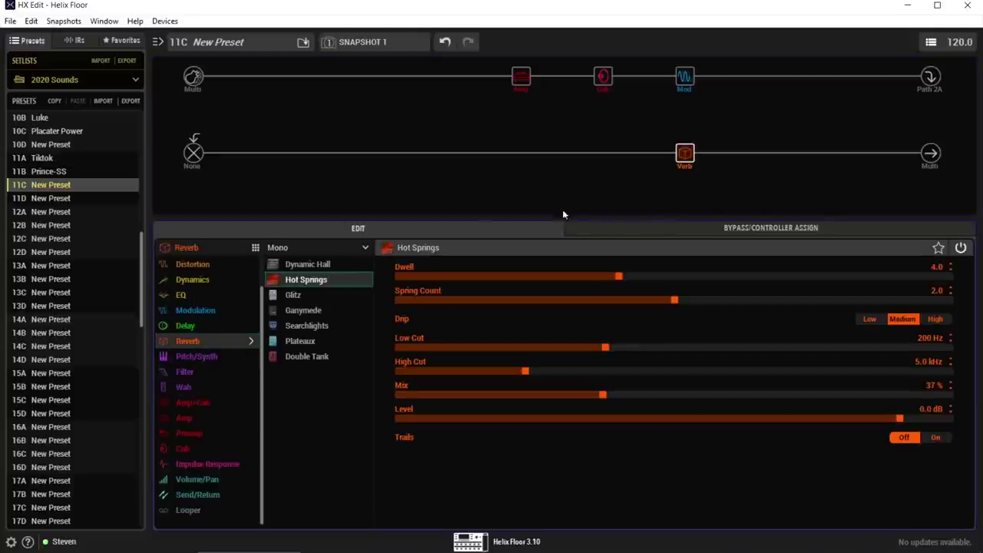
- Add a Dynamic Hall reverb after Hot Springs and bypass it
click(766, 153)
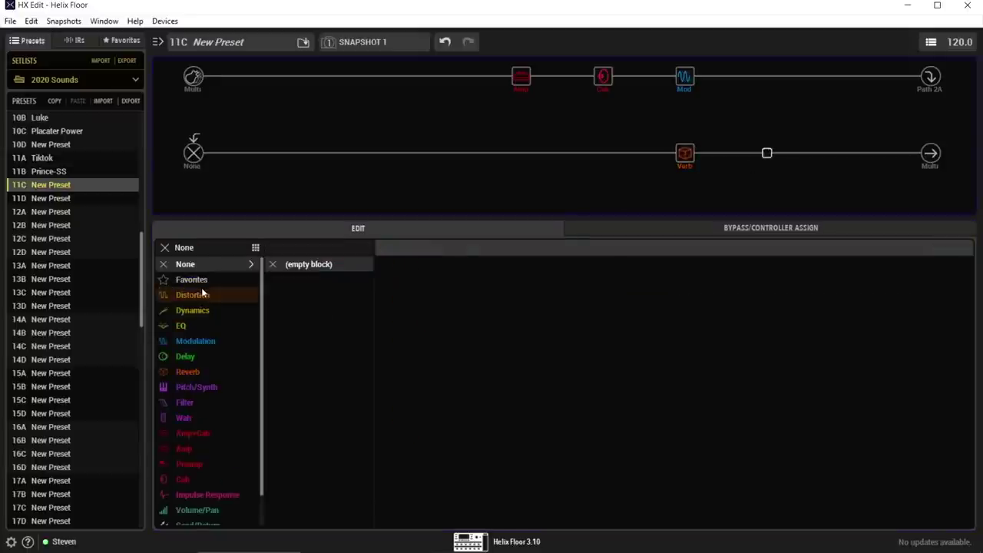
scroll(219, 399, down, 1)
click(203, 340)
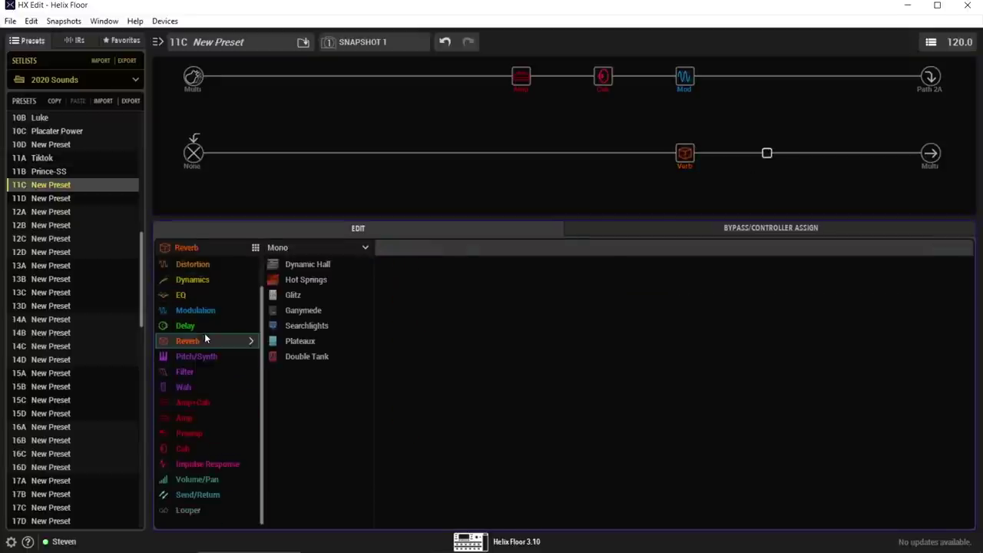
click(296, 269)
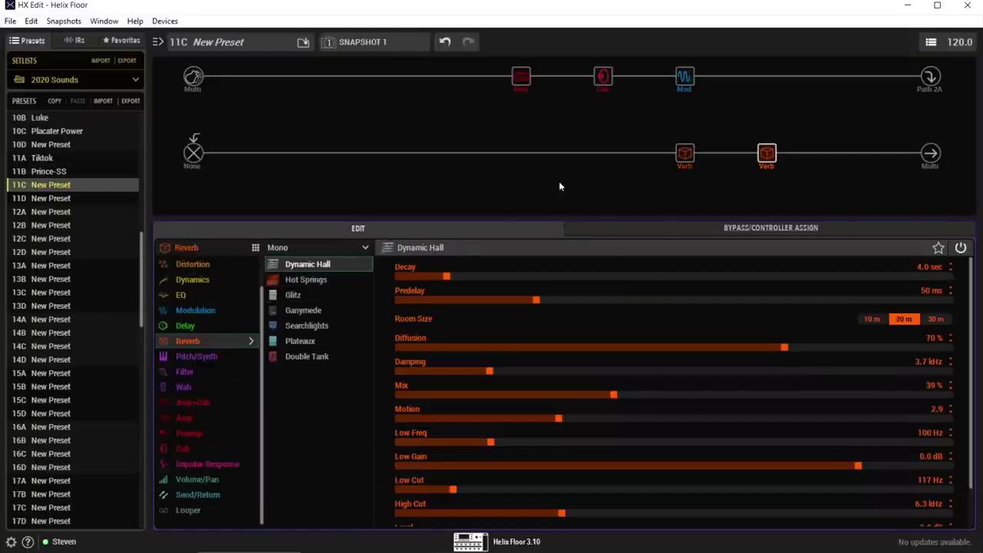
click(680, 152)
click(765, 155)
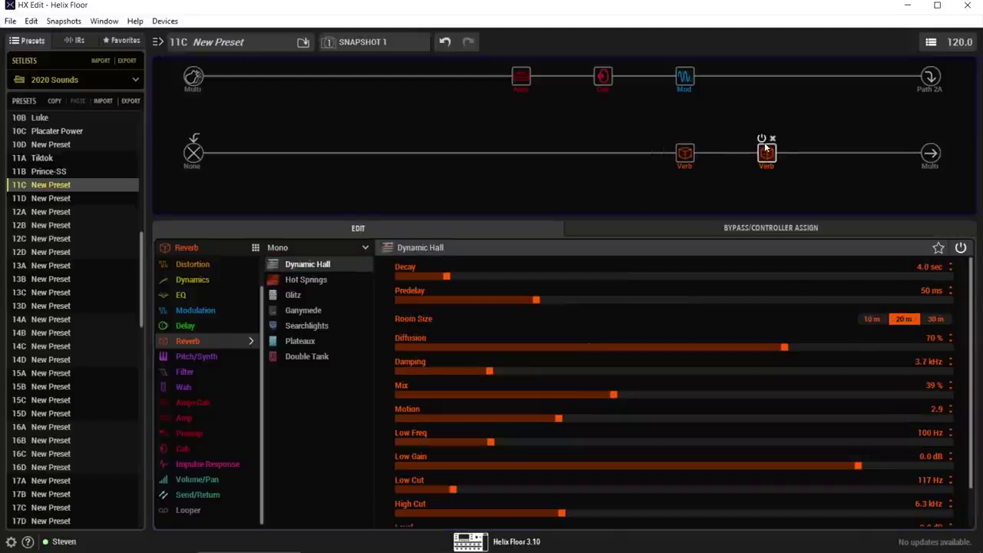
click(762, 139)
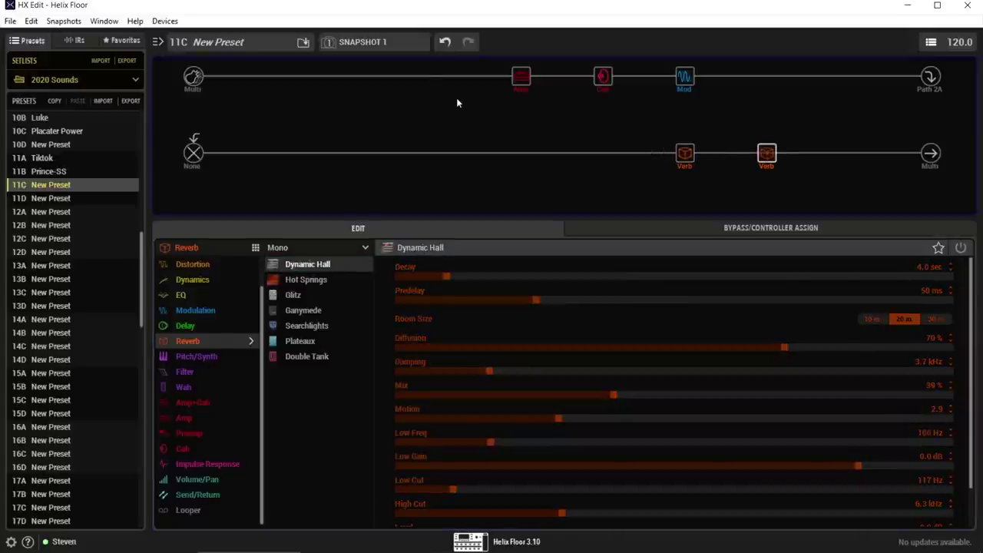
- Add a Ratatouille Dist block in the slot before the amp
click(437, 78)
click(170, 298)
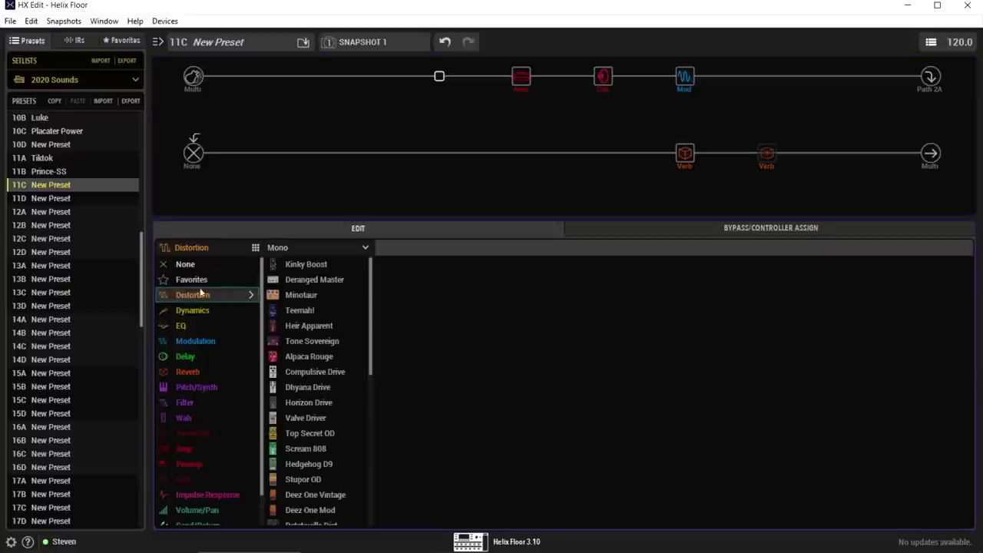
scroll(317, 387, down, 3)
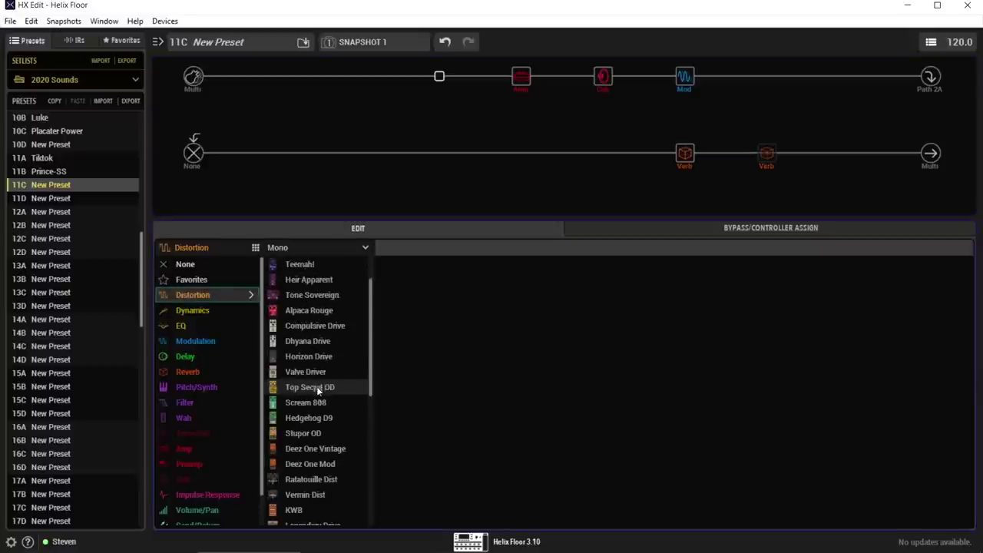
scroll(306, 430, down, 2)
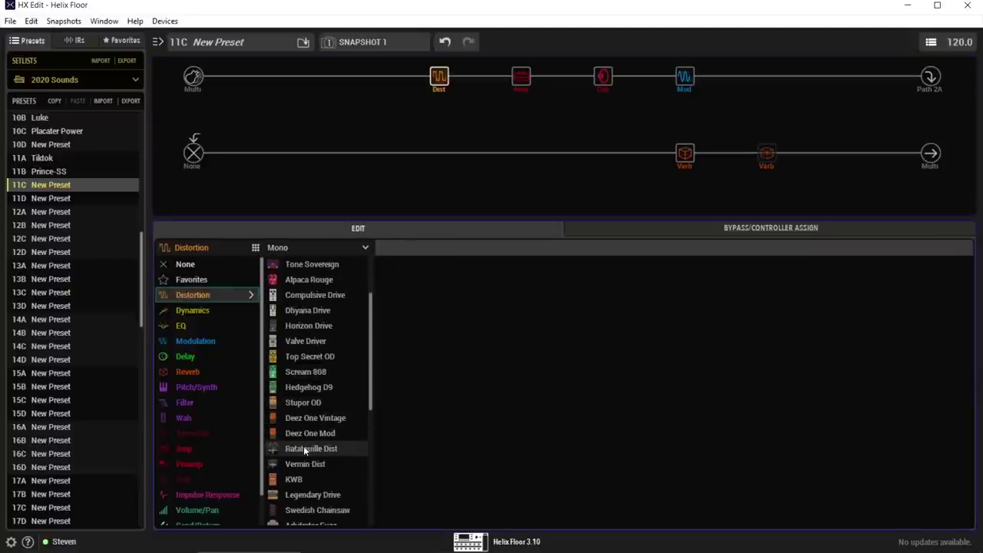
click(305, 450)
- Switch the Input block's Input Gate on
click(193, 76)
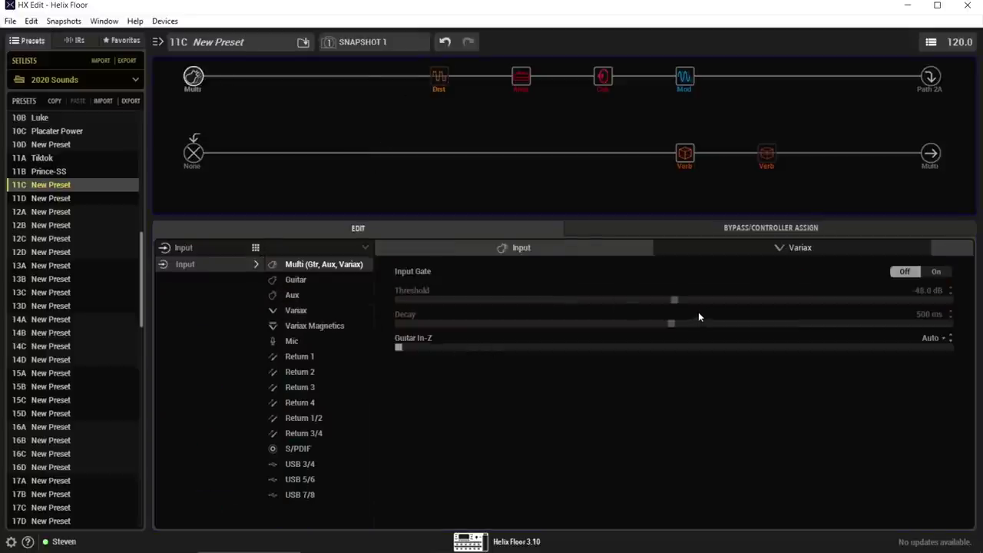
click(938, 271)
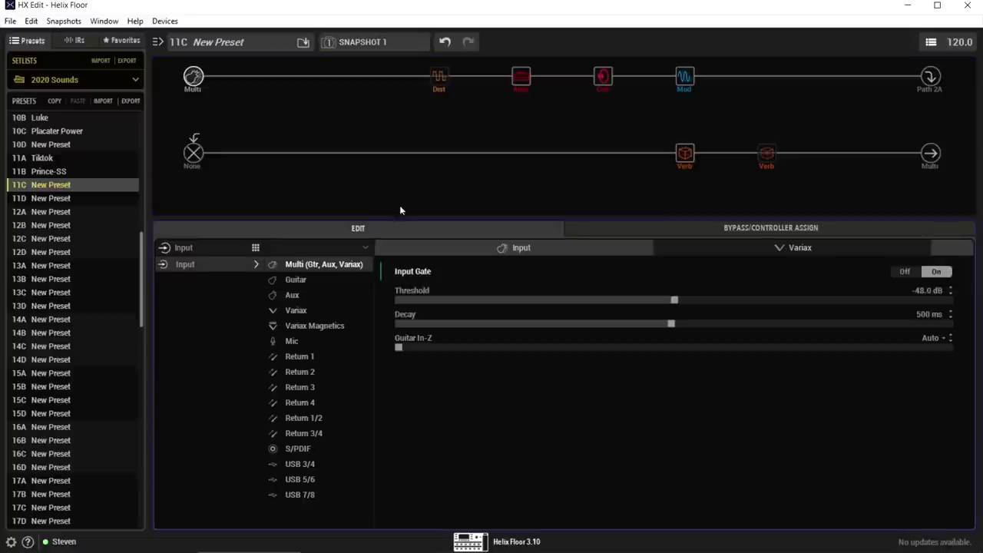
click(513, 77)
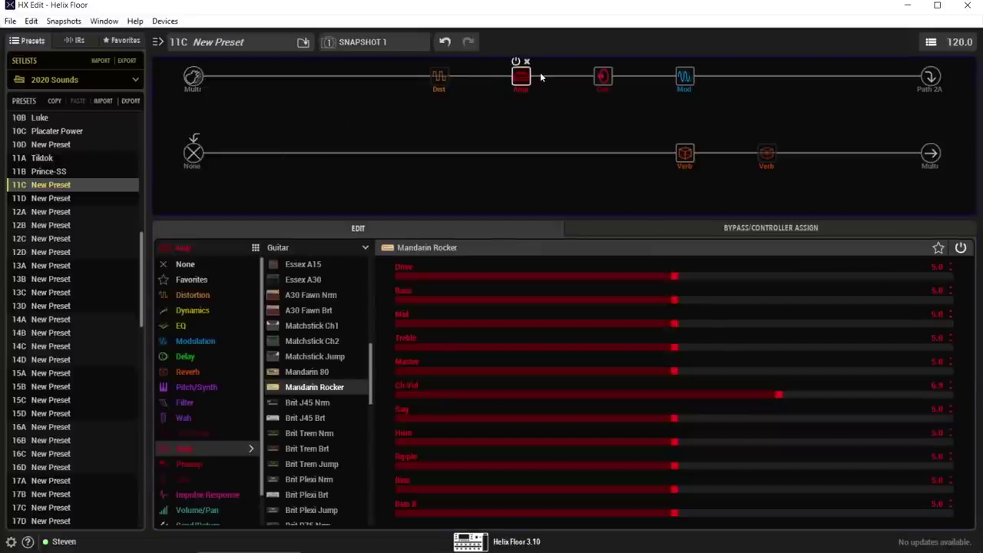
click(601, 75)
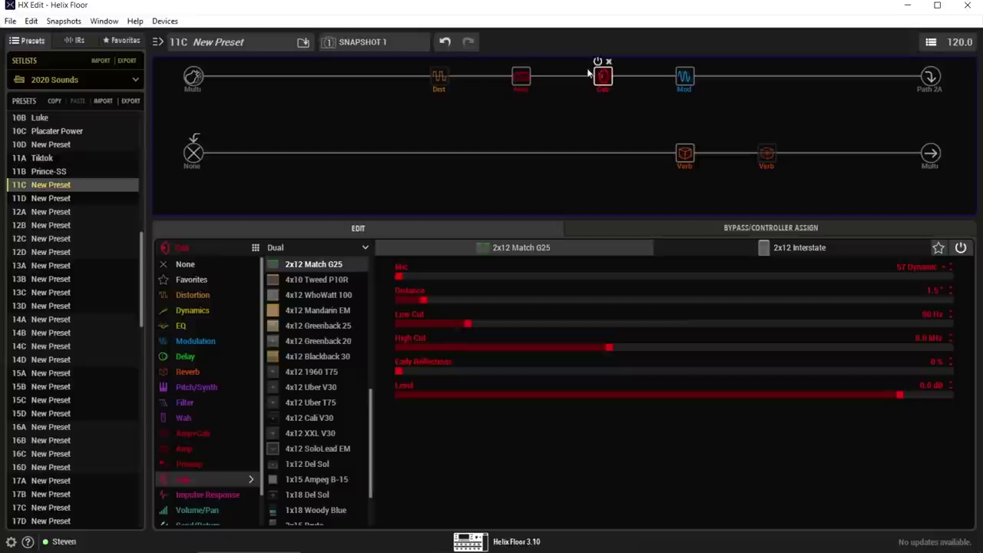
click(681, 154)
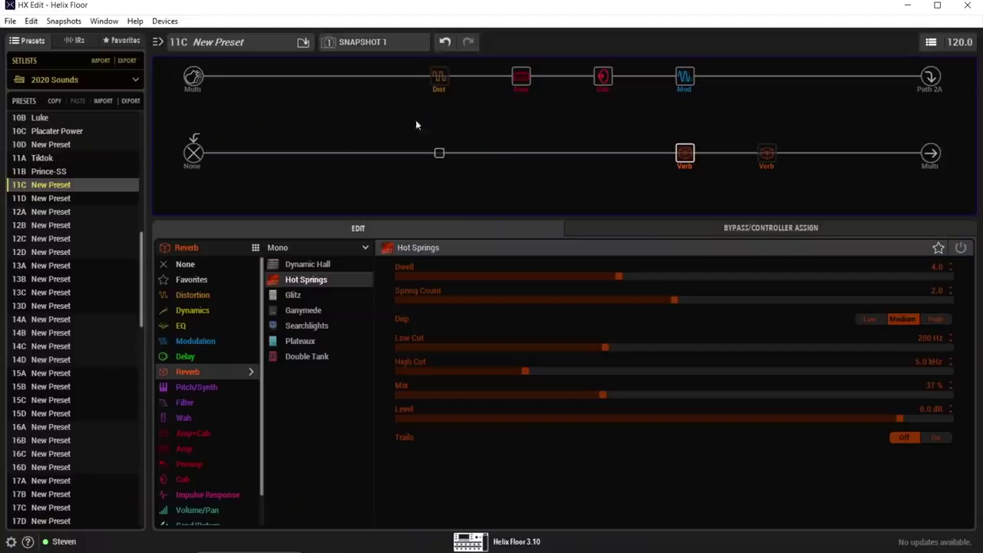
click(524, 77)
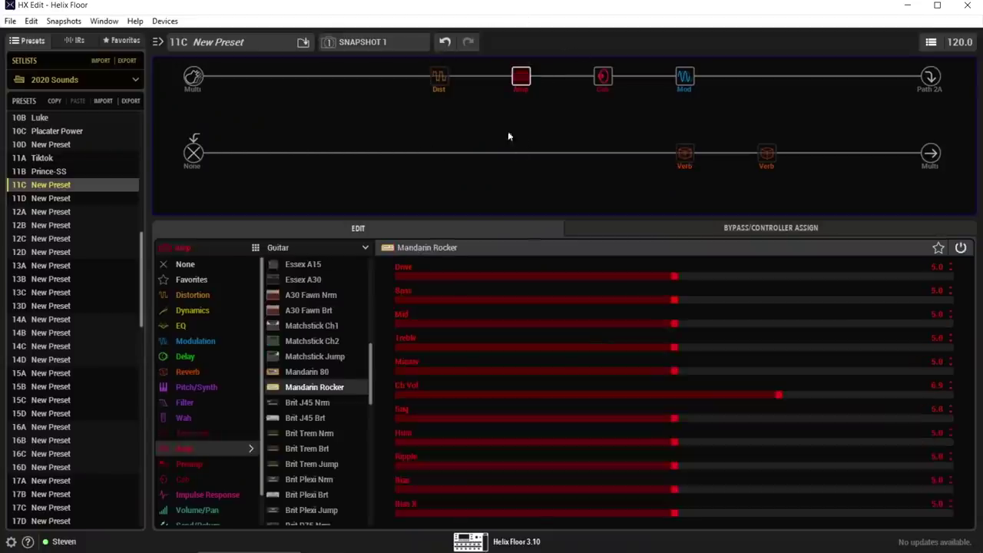
- Set the Mandarin Rocker's Drive to 2.6, Bass 1.5, Treble 4.2 and Sag 7.2
click(508, 275)
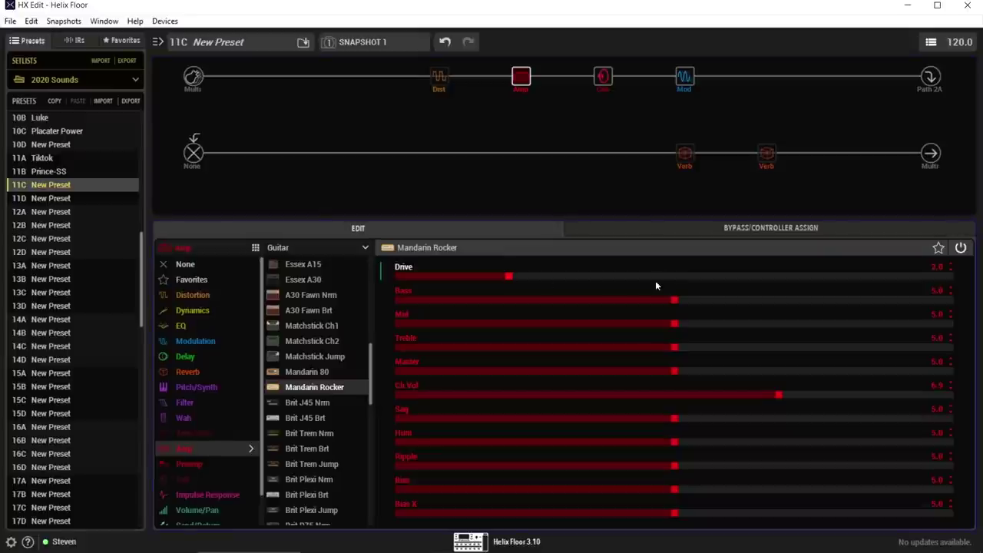
click(481, 298)
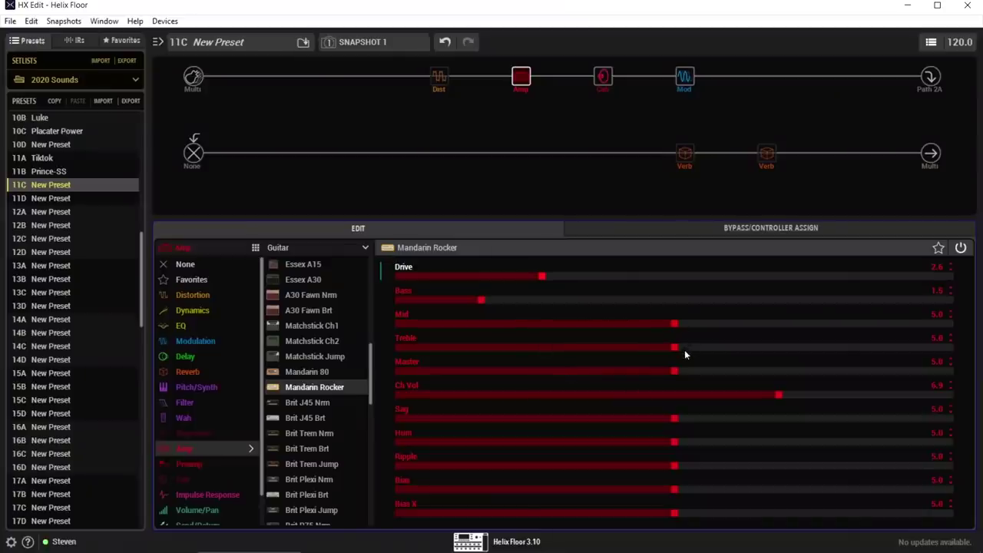
click(629, 348)
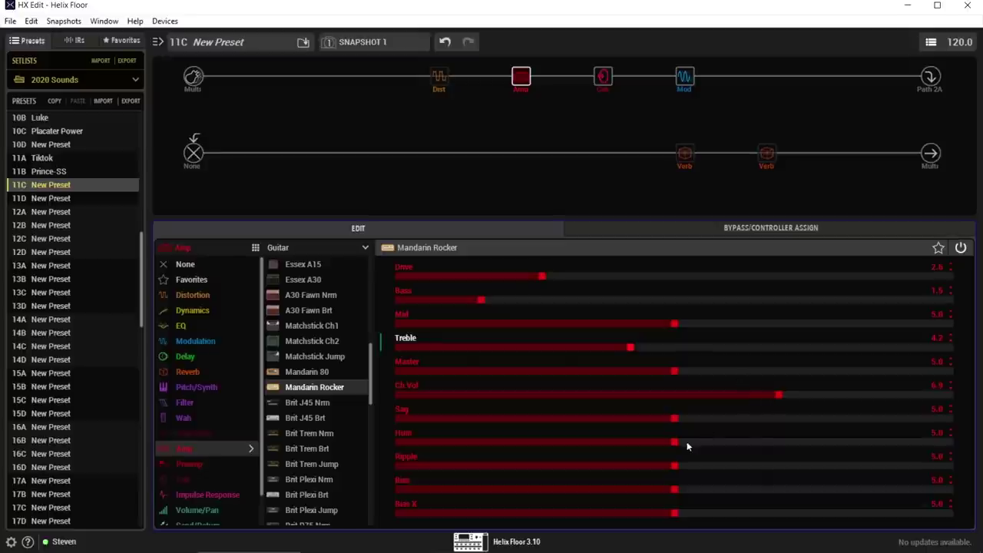
drag(436, 418, 396, 419)
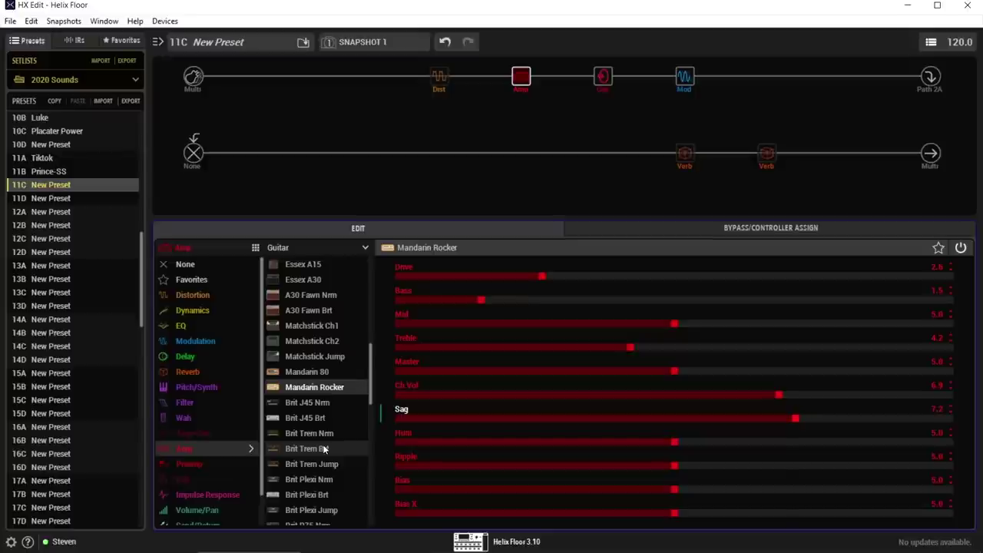
- Set the amp's Bias slider to 6.4 and Bias X to 5.4
click(751, 489)
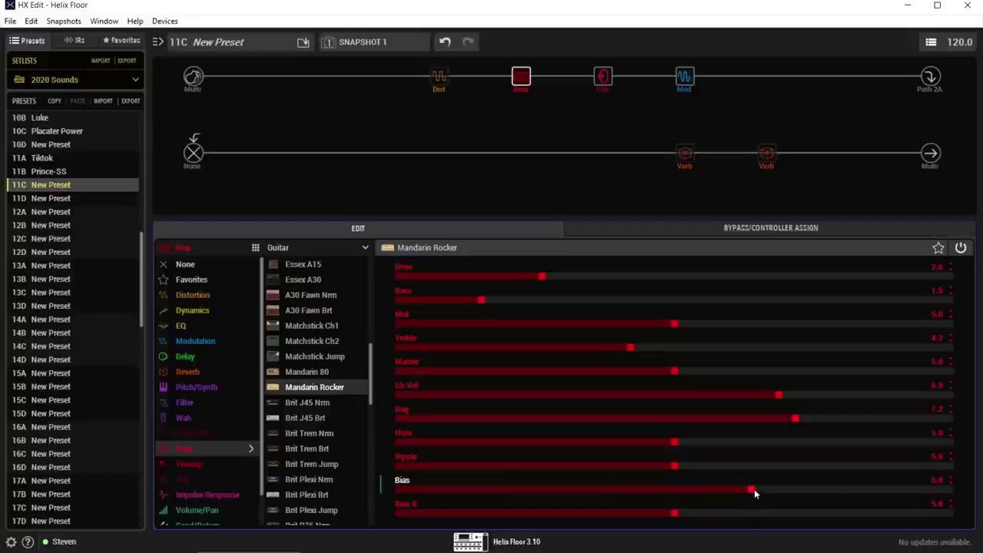
click(698, 513)
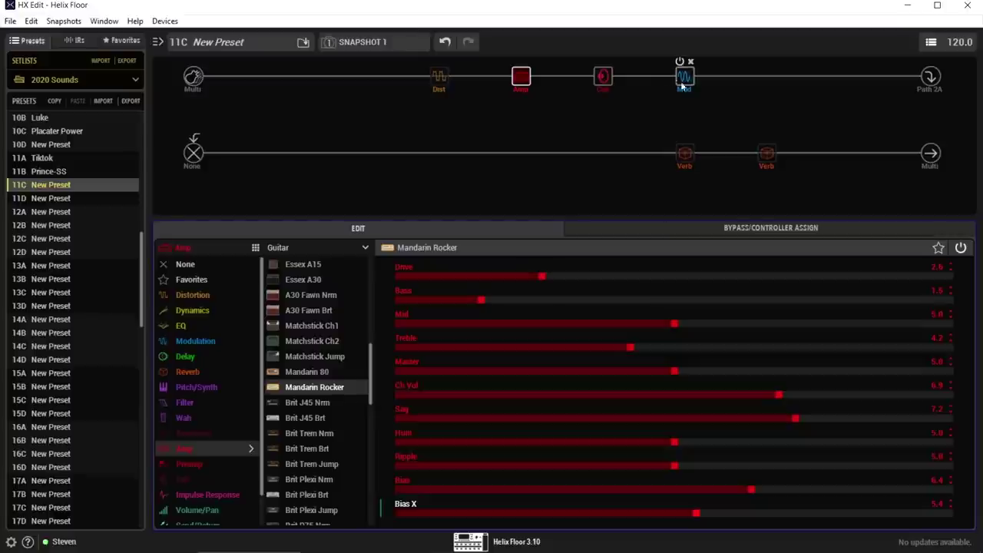
click(696, 159)
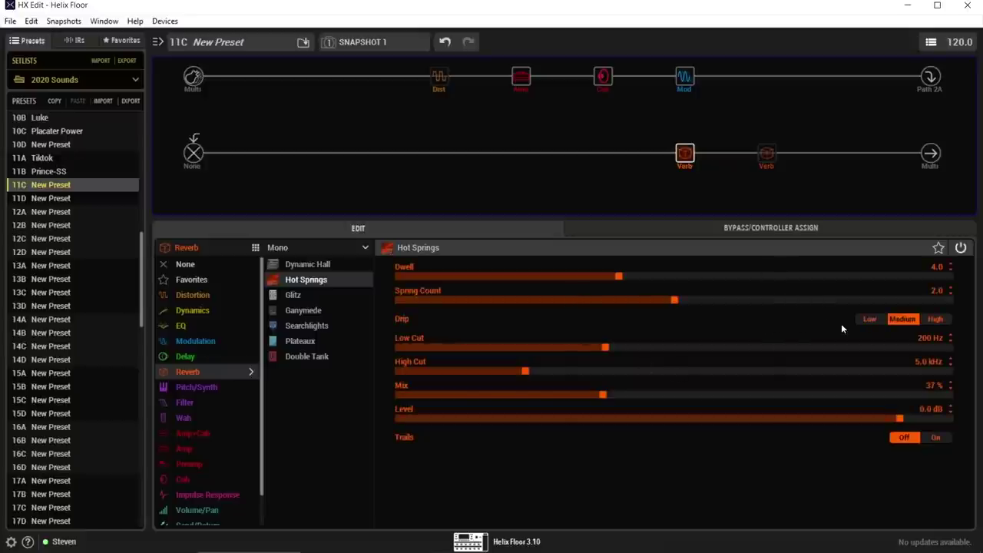
- Set Hot Springs to Drip Low, Spring Count 1.4, High Cut 3.0 kHz, Mix down to 28%
click(870, 319)
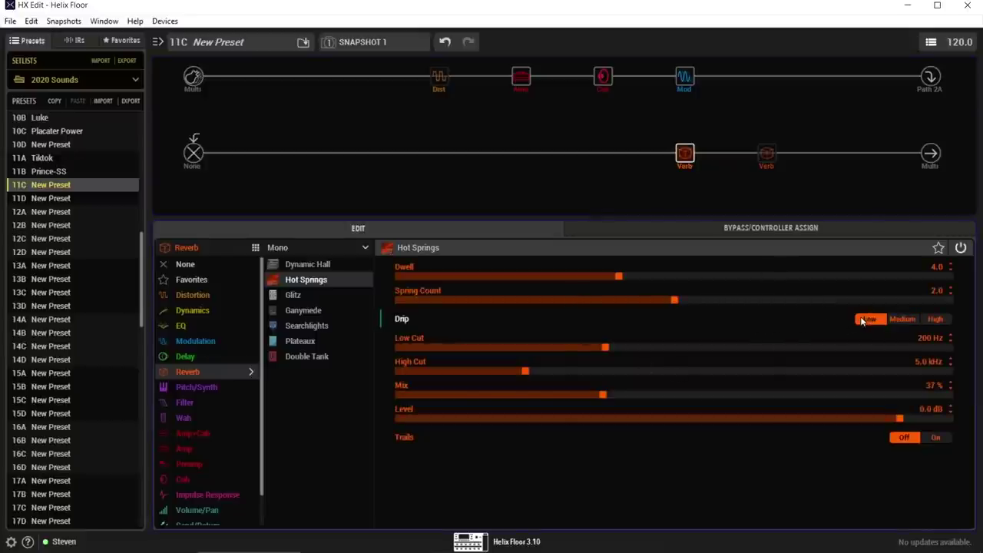
click(501, 305)
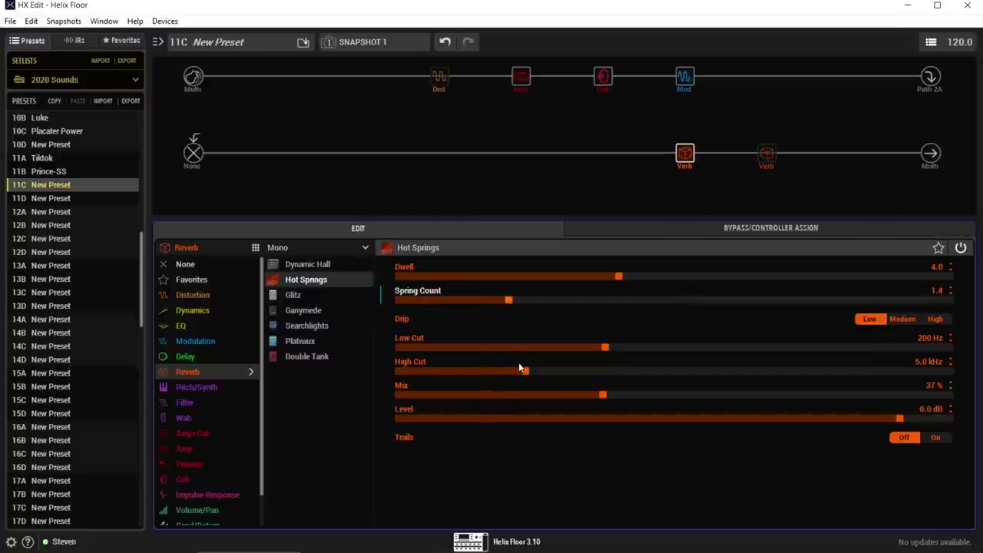
drag(522, 371, 469, 373)
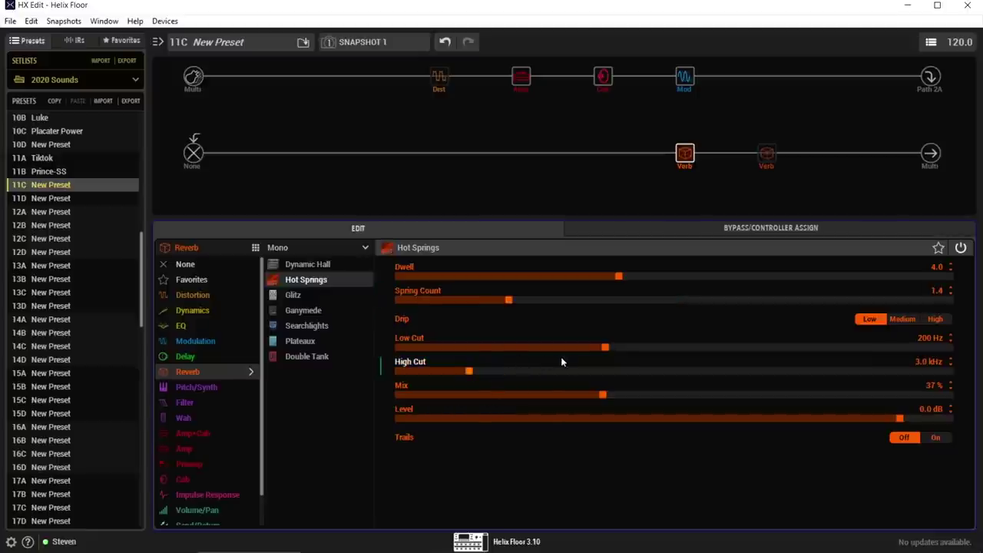
click(603, 395)
drag(604, 398, 581, 398)
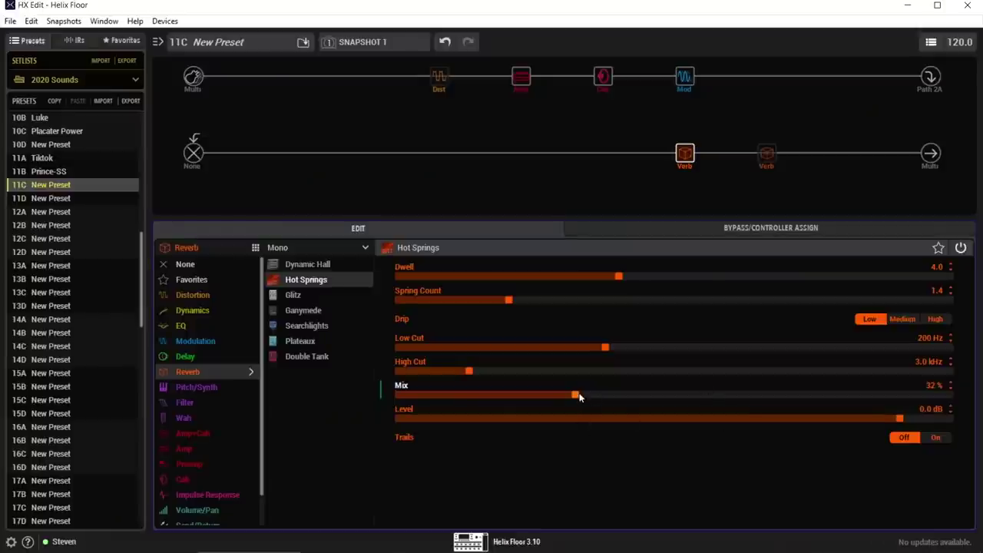
drag(579, 395, 565, 401)
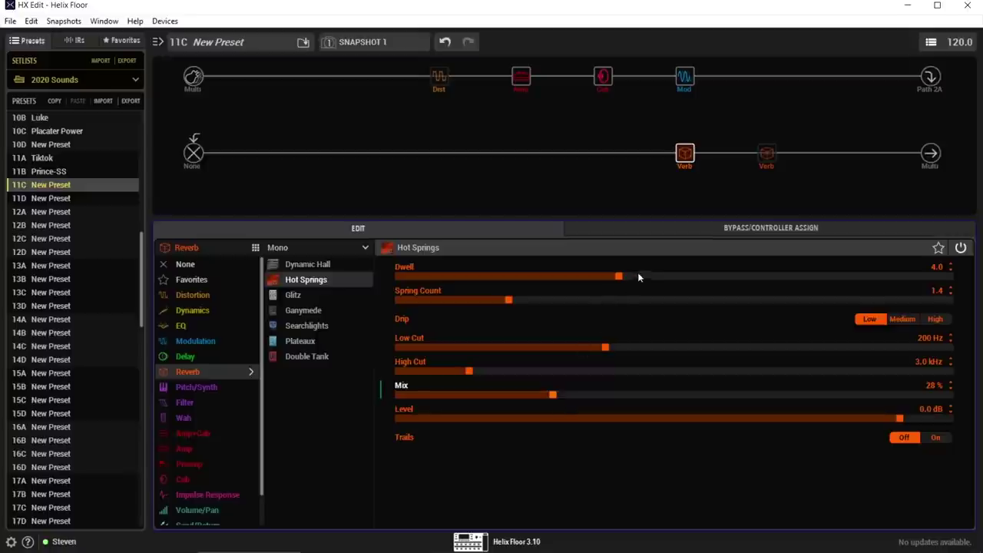
- Raise the Hot Springs reverb's Dwell to 4.6
drag(643, 276, 662, 277)
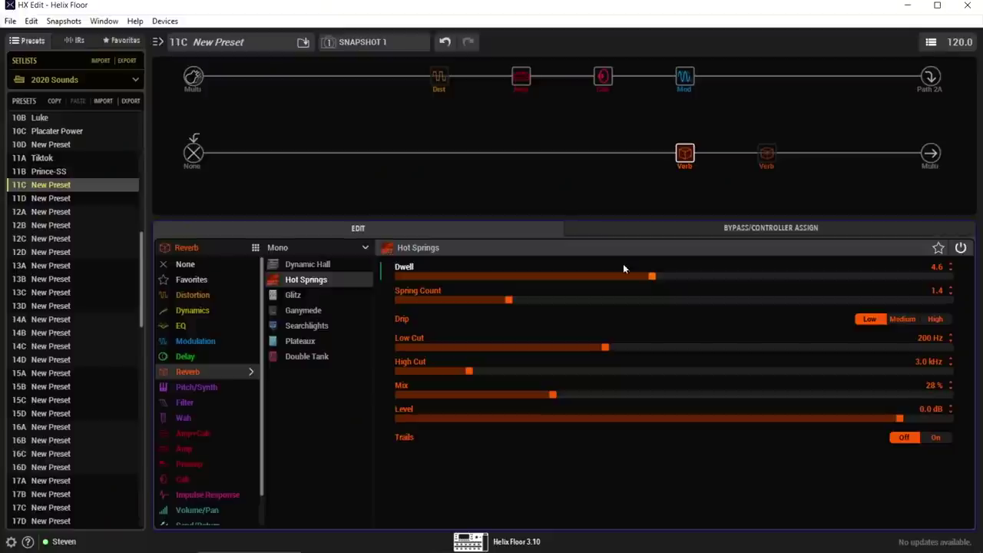
- Lower the Ratatouille Dist's Gain to 2.8 and its Filter to 1.6
click(436, 80)
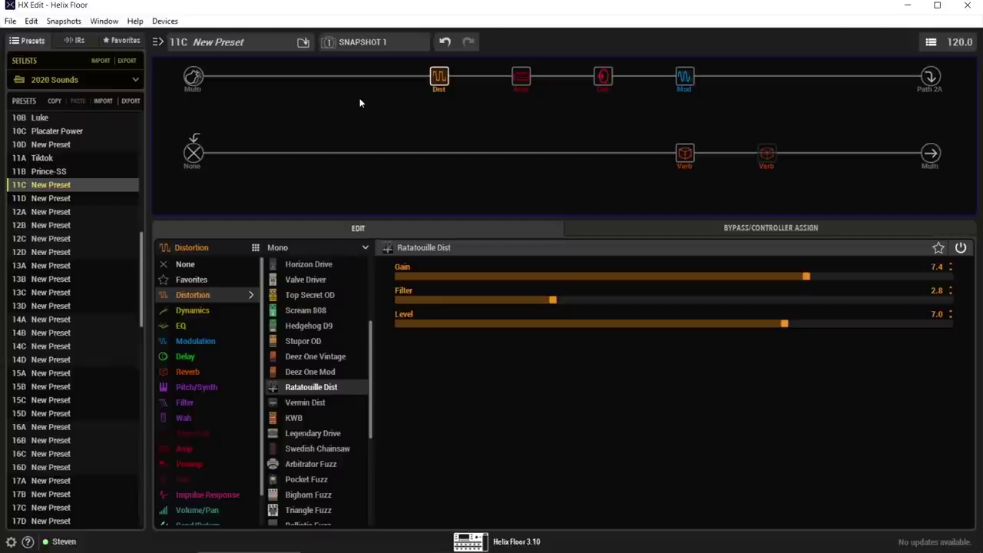
drag(476, 276, 553, 277)
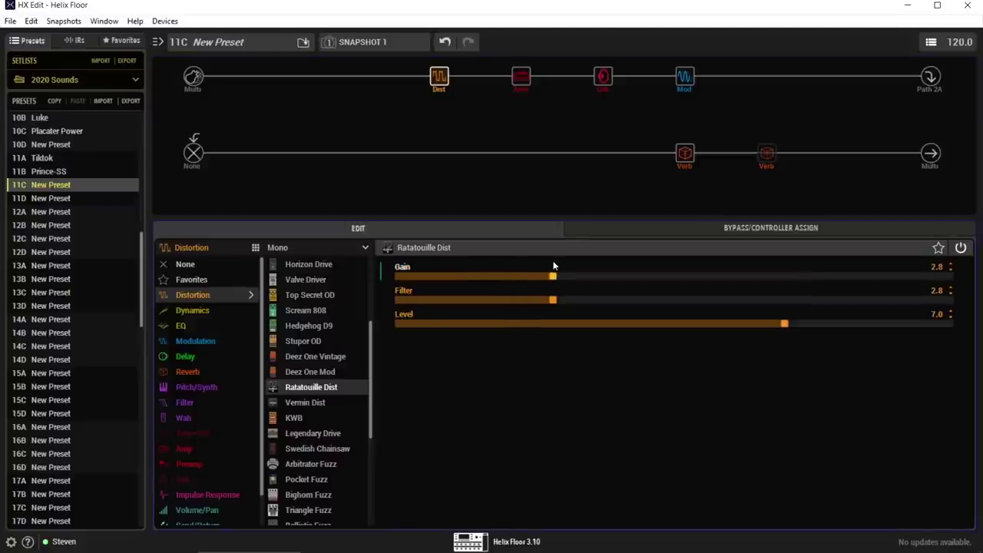
drag(603, 299, 772, 328)
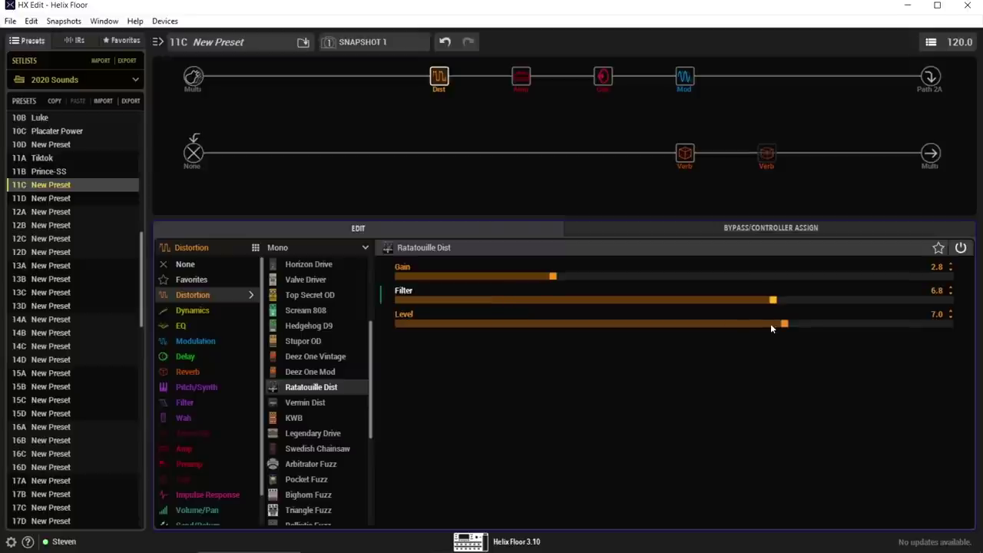
drag(751, 302, 735, 309)
drag(734, 300, 707, 314)
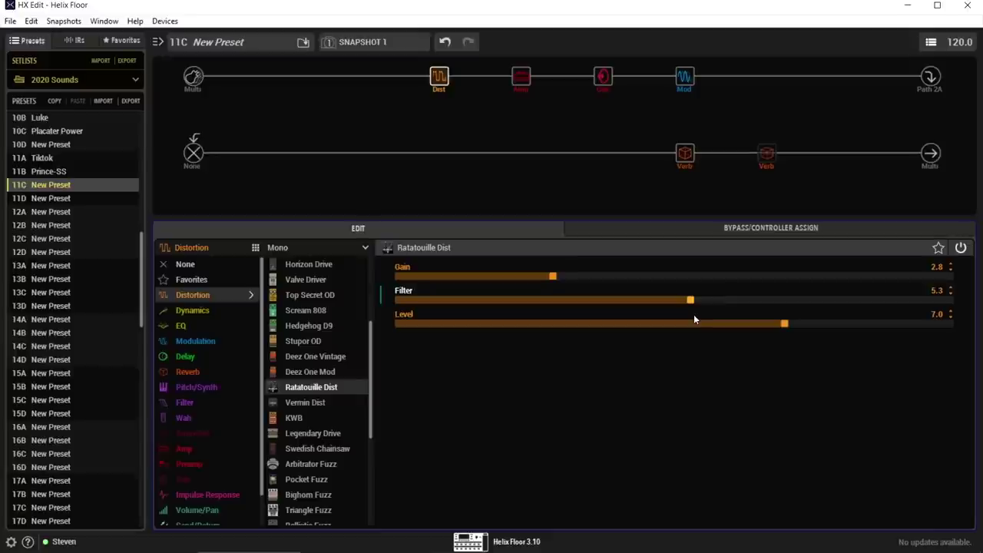
drag(693, 319, 483, 322)
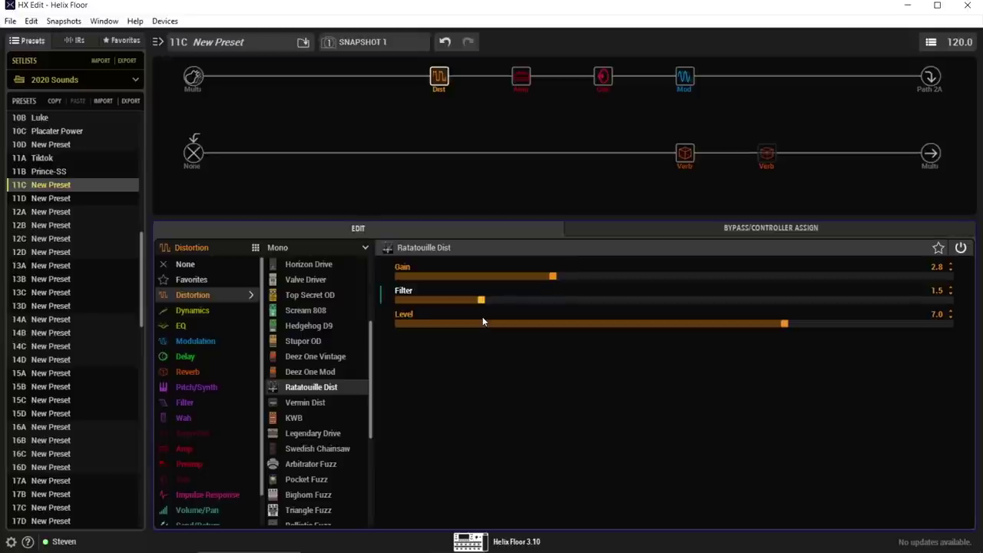
drag(482, 317, 397, 320)
- Assign the distortion block's bypass to Footswitch 1
right_click(445, 86)
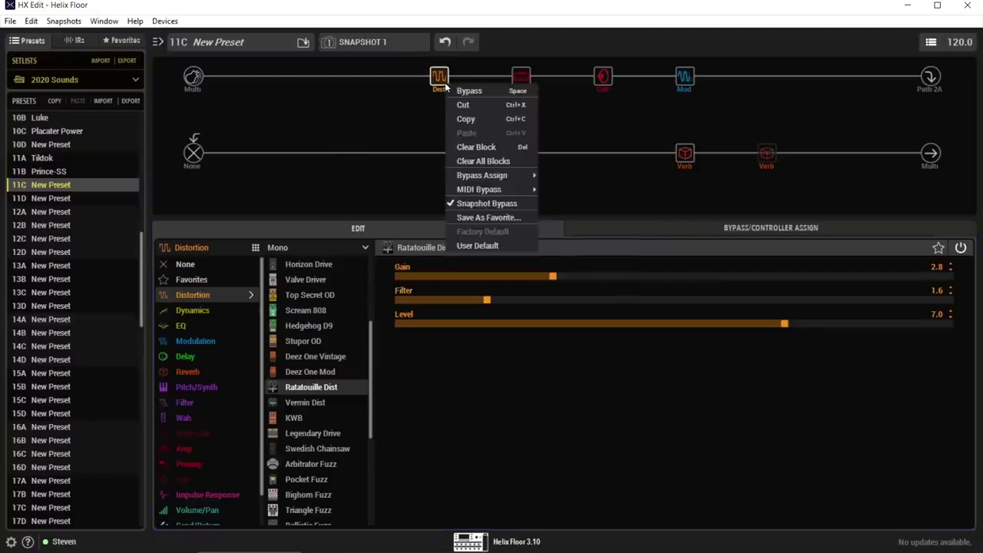
mouse_move(501, 178)
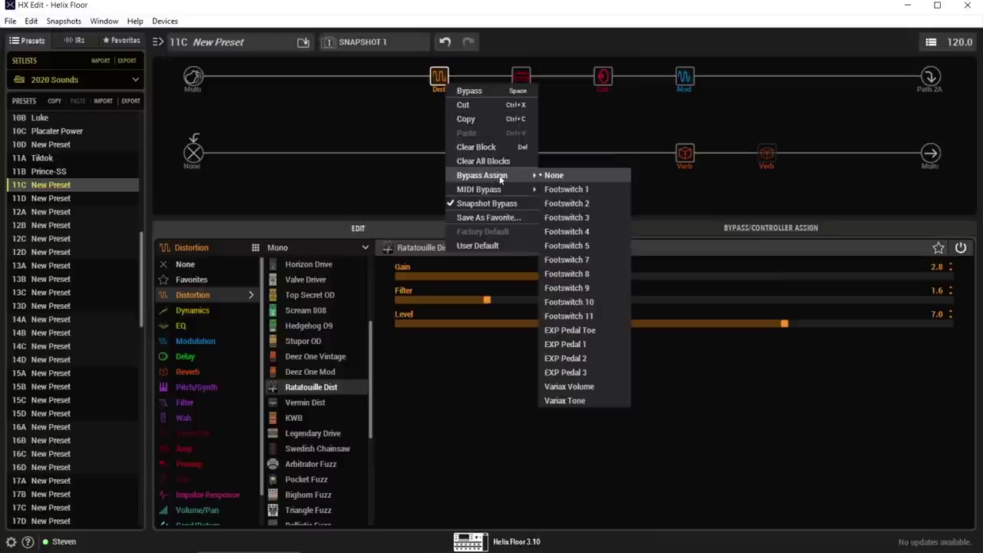
click(563, 197)
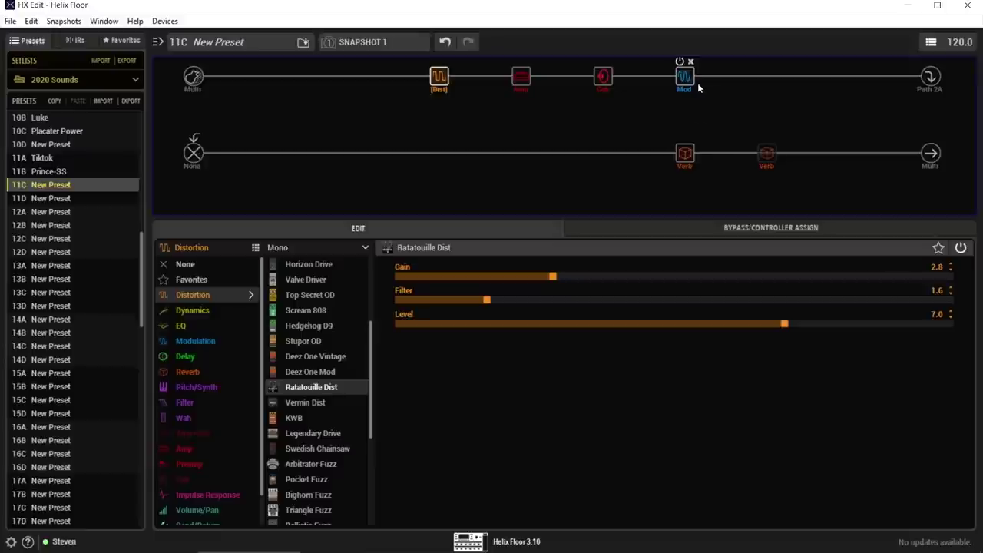
- Put both the Hot Springs and Dynamic Hall reverbs on Footswitch 9
right_click(687, 154)
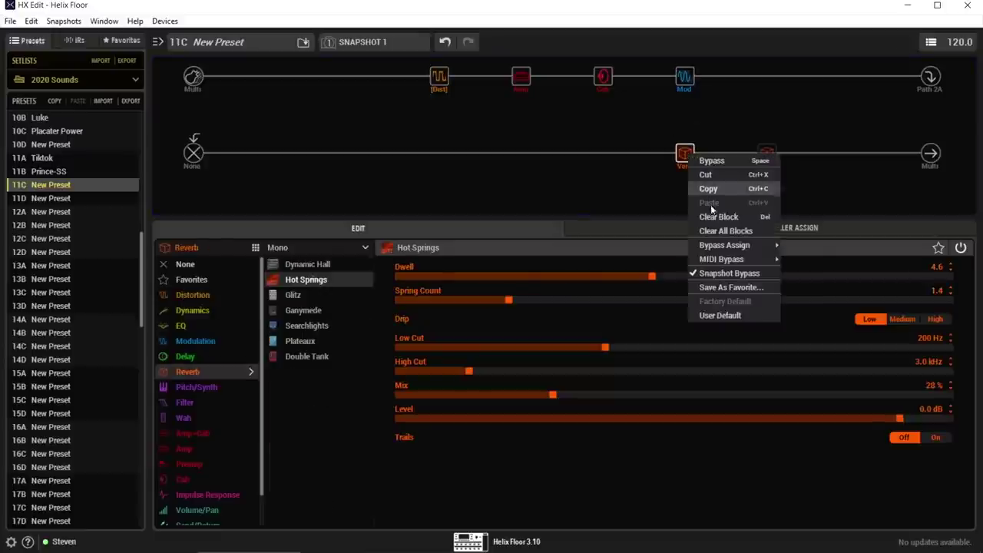
mouse_move(716, 245)
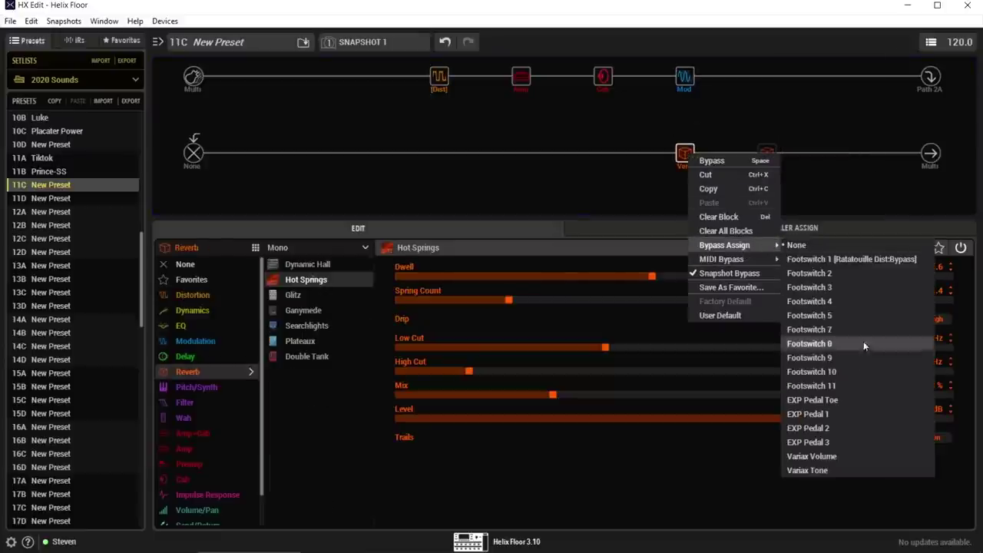
click(840, 356)
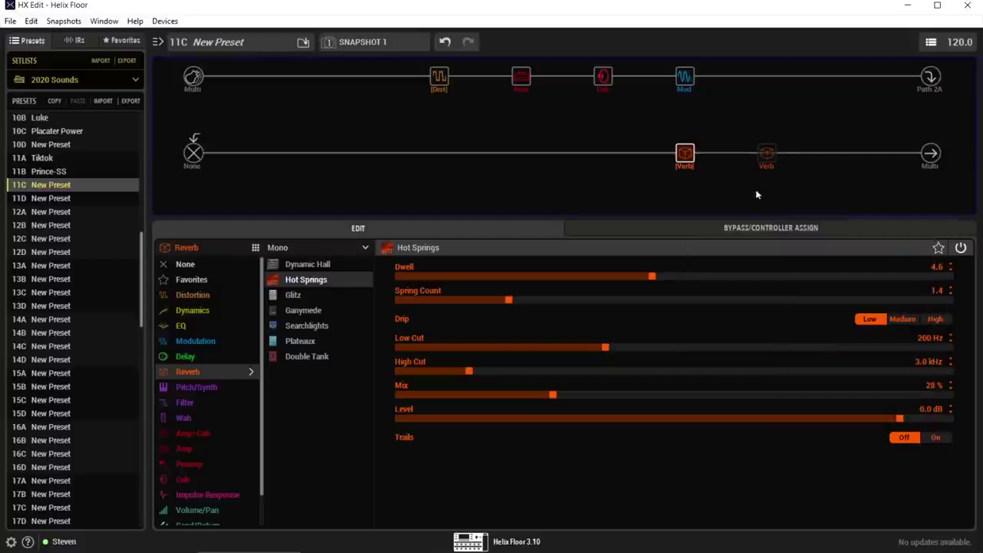
right_click(768, 159)
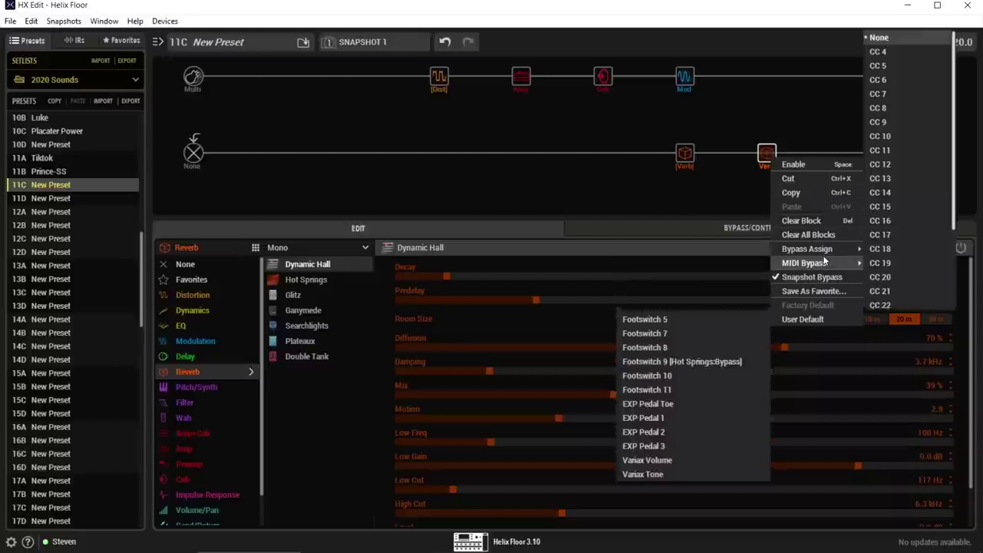
mouse_move(822, 249)
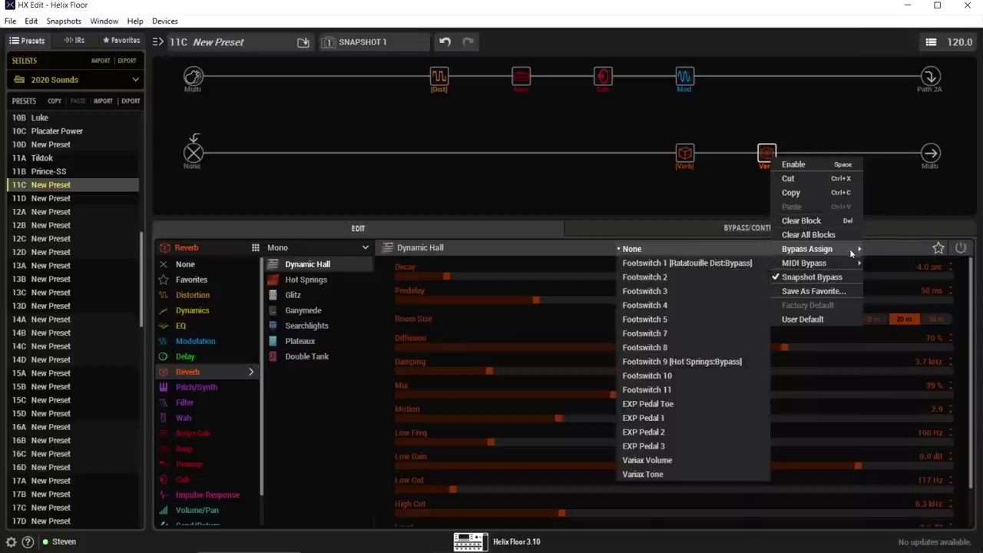
click(741, 361)
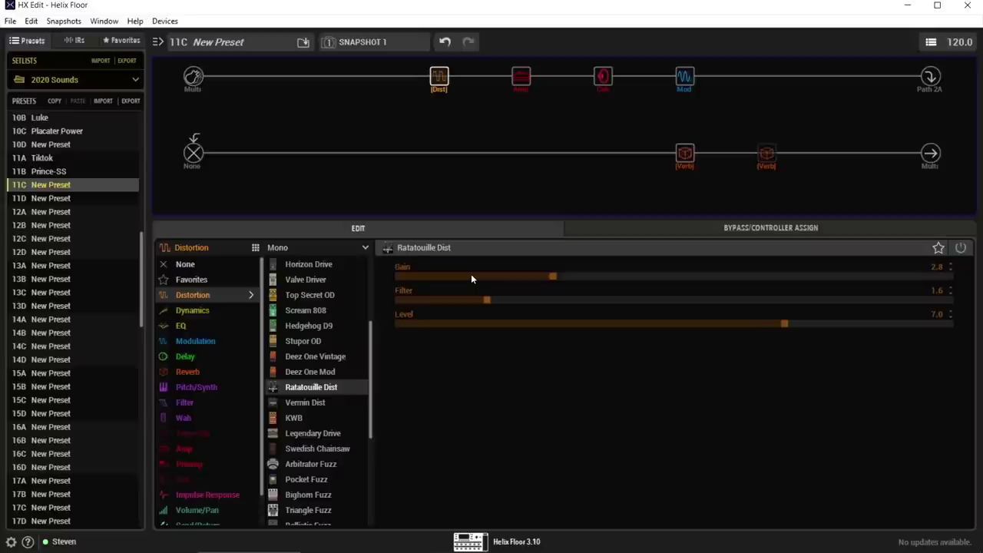
- Add a Volume pedal block to the empty slot at the end of path A
click(771, 227)
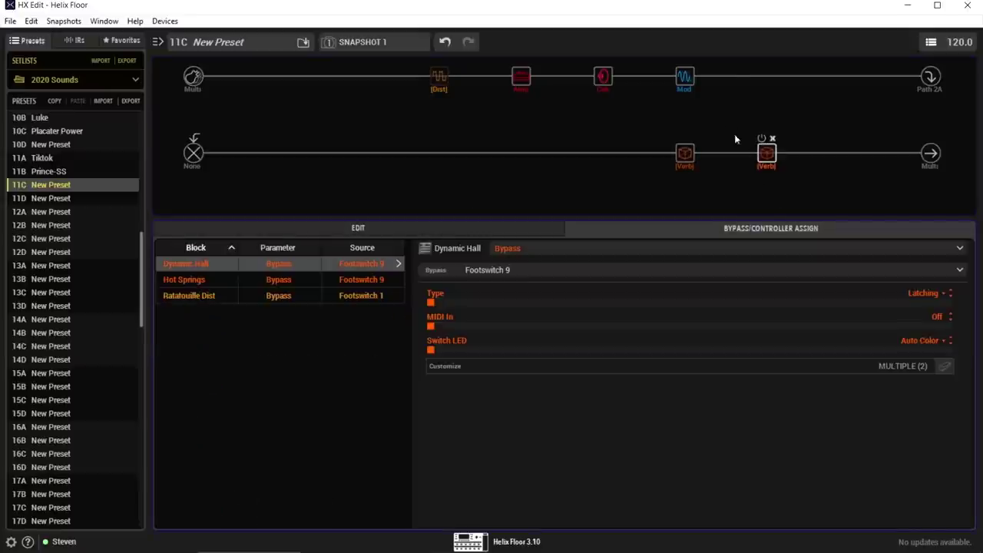
click(747, 76)
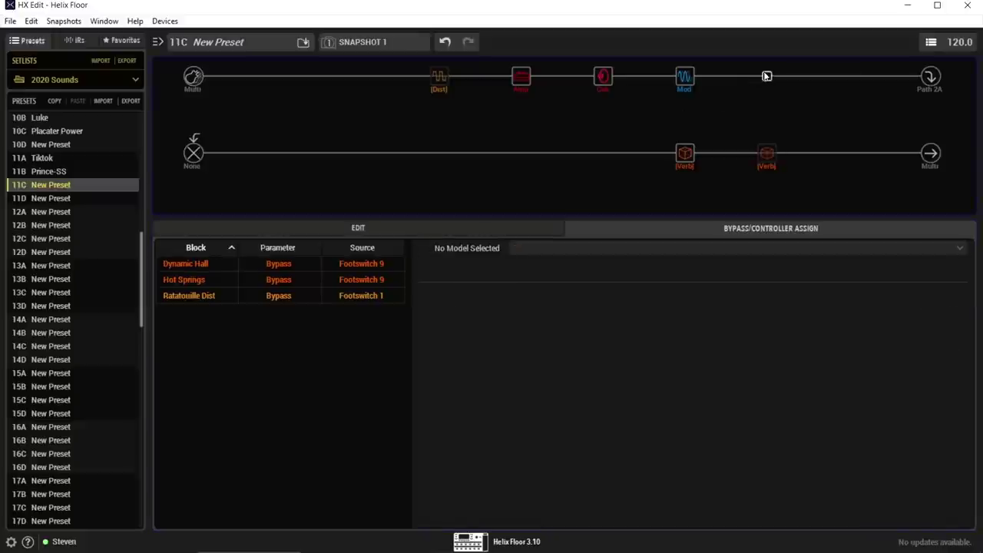
click(482, 227)
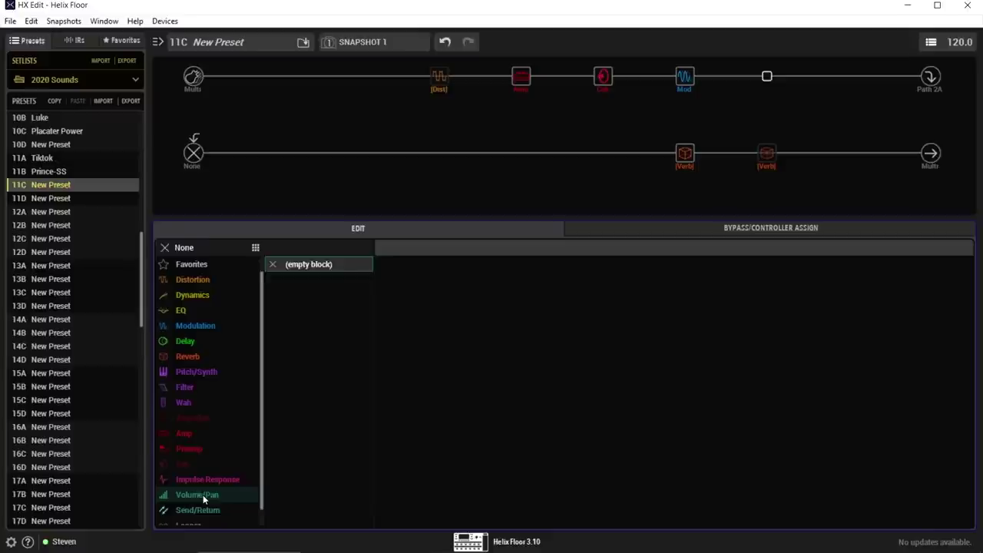
click(203, 494)
click(327, 265)
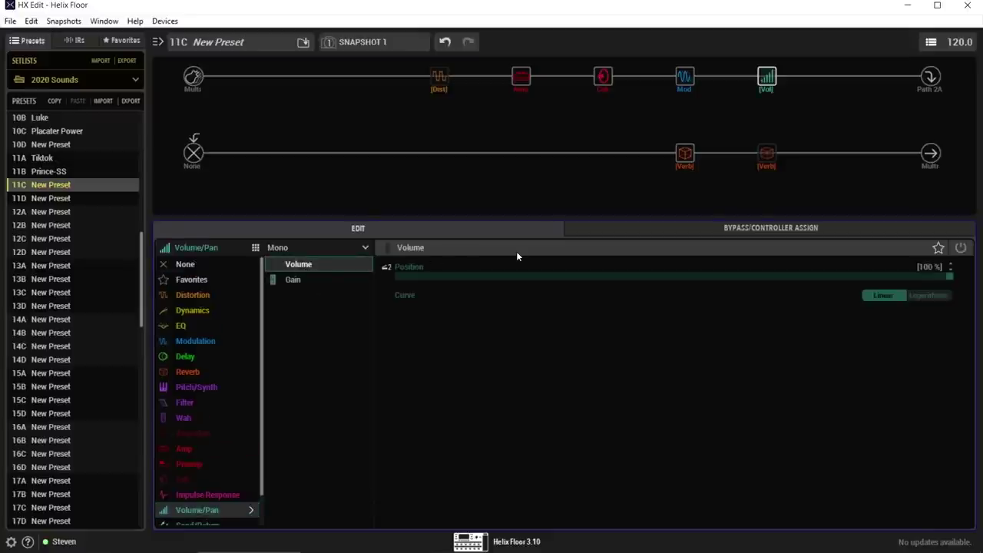
- Assign the Volume block's Position controller to EXP Pedal 1
click(386, 266)
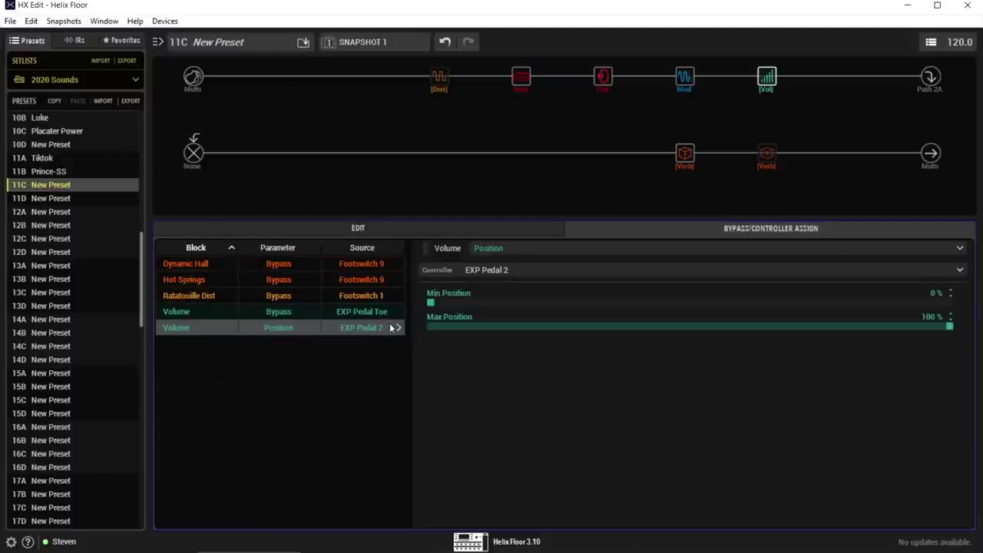
click(487, 270)
click(487, 297)
click(498, 227)
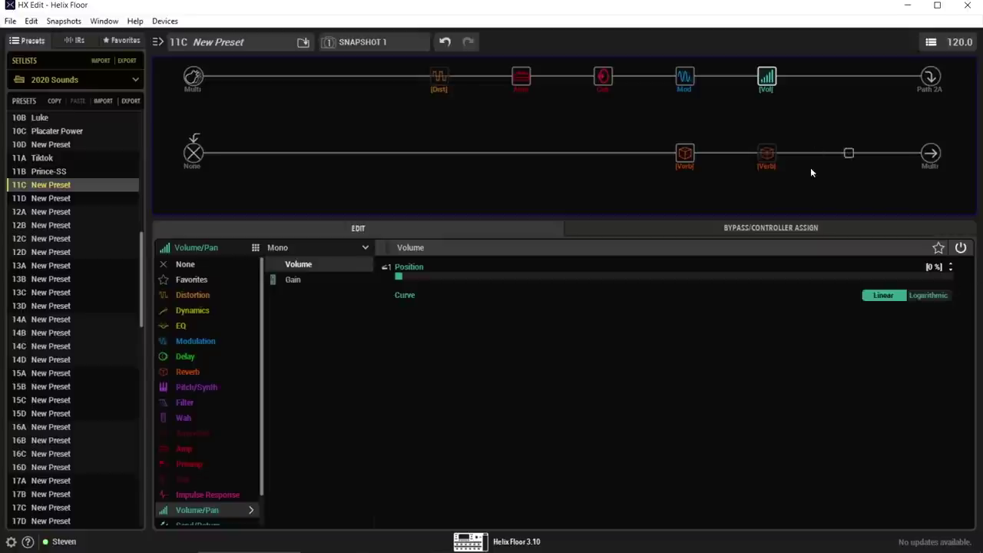
- Enable Dynamic Hall with Predelay 29 ms, Damping 1.4 kHz, Motion 5.6 and High Cut 2.4 kHz
click(757, 161)
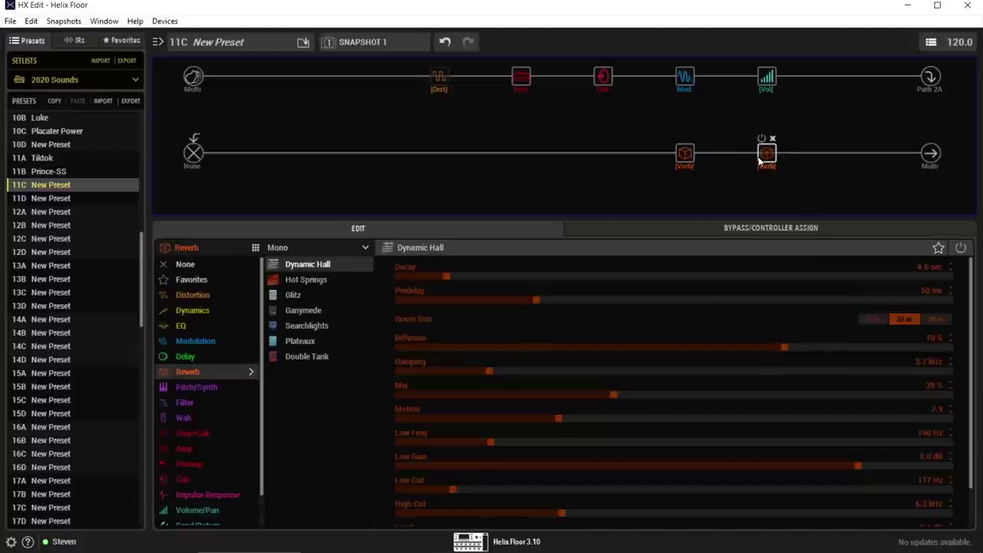
click(763, 139)
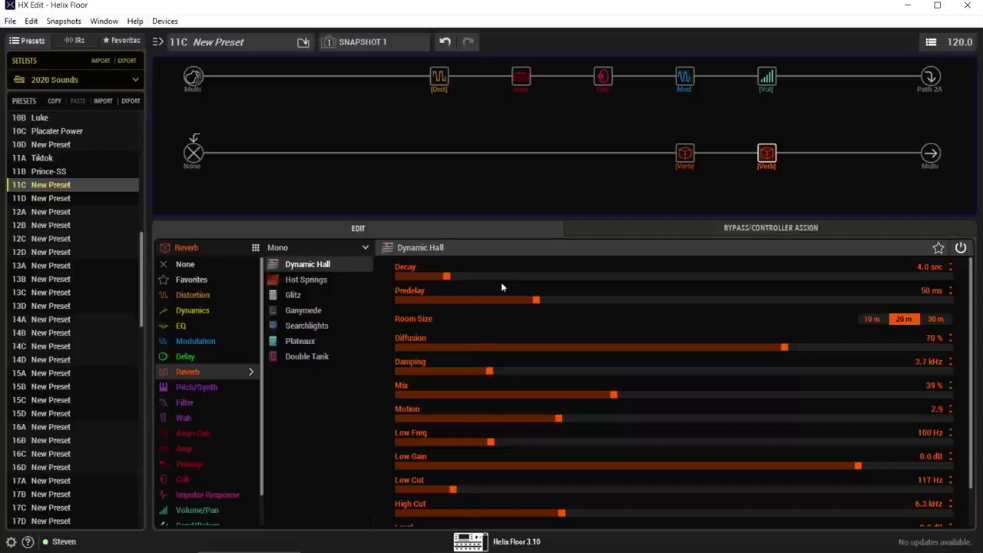
drag(488, 300, 479, 301)
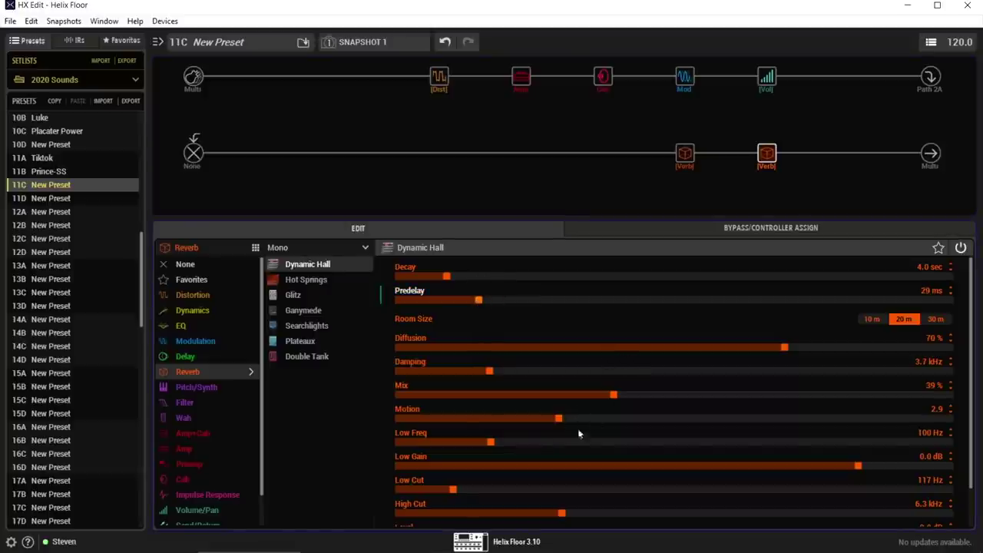
drag(484, 373, 428, 376)
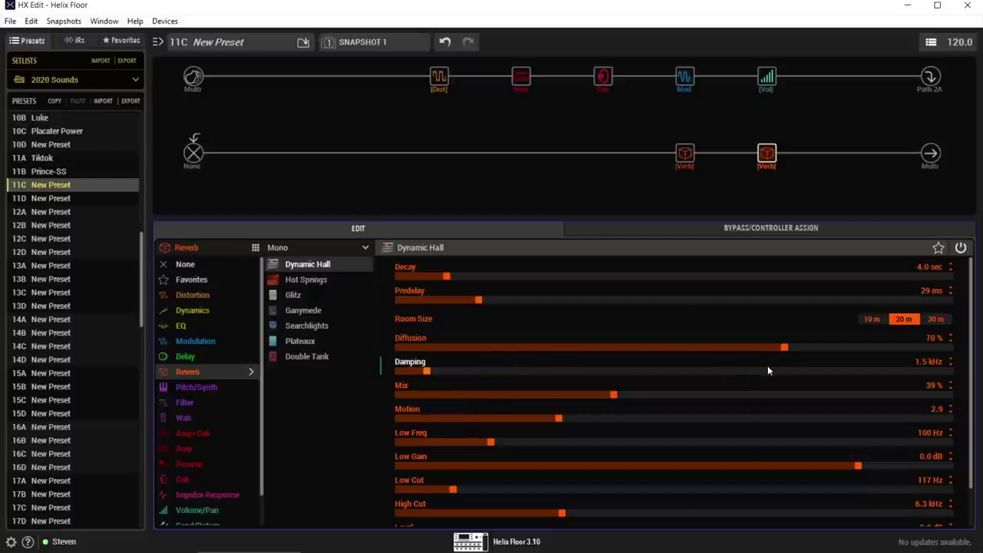
drag(767, 369, 424, 455)
drag(560, 417, 706, 417)
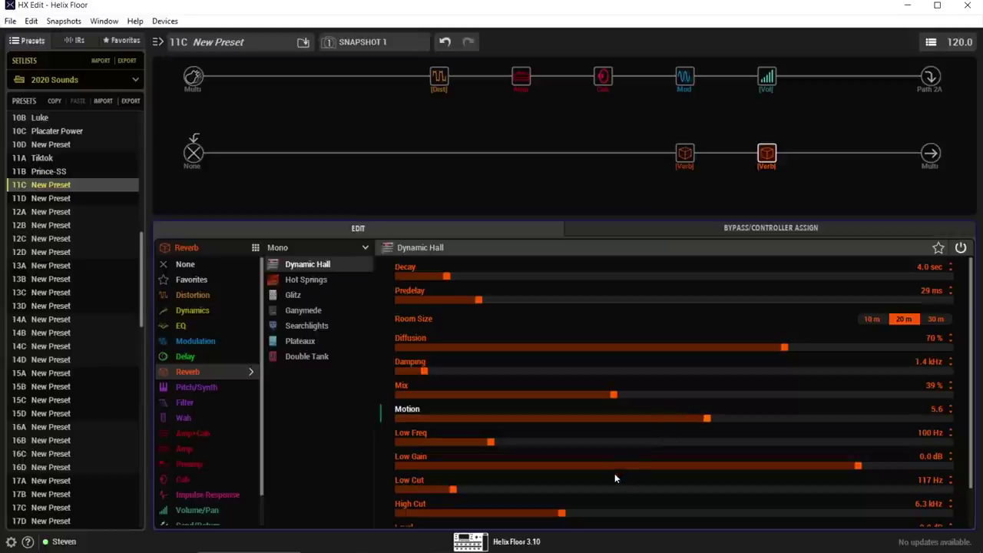
drag(467, 515, 453, 521)
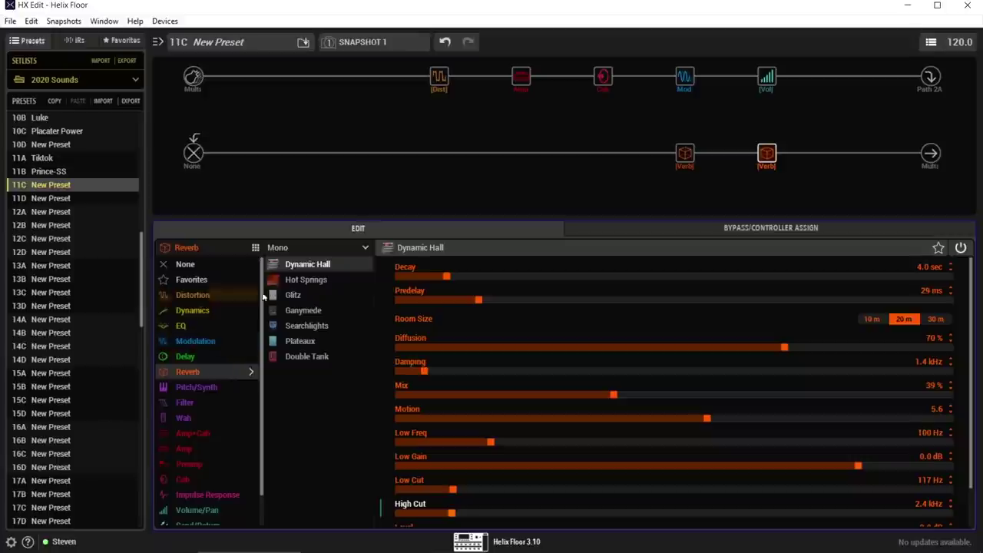
- Switch off the Hot Springs reverb and reselect Dynamic Hall
mouse_move(665, 139)
click(679, 139)
click(767, 154)
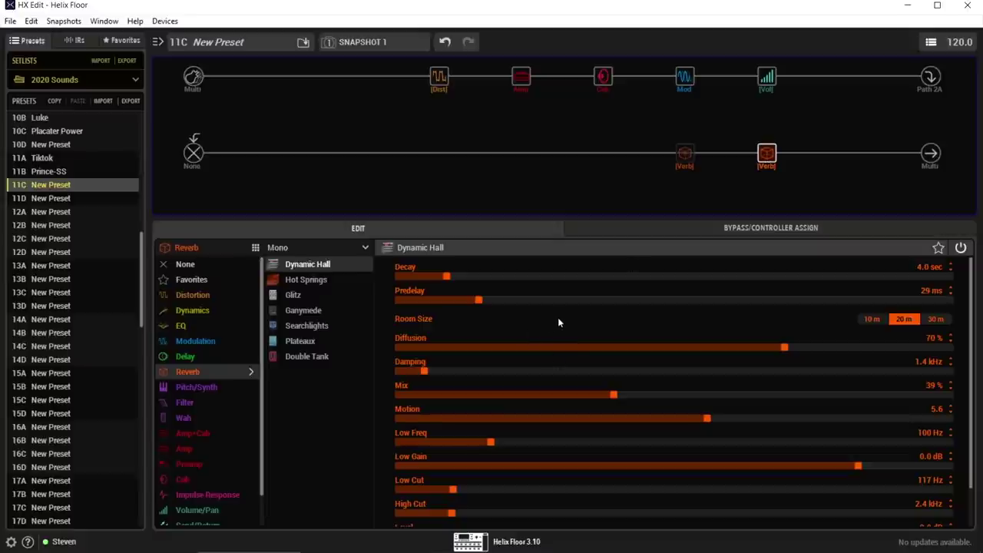
- Set Dynamic Hall's Motion to 5.9 and Mix to 32%, and insert a new lower-path block
drag(976, 321, 969, 396)
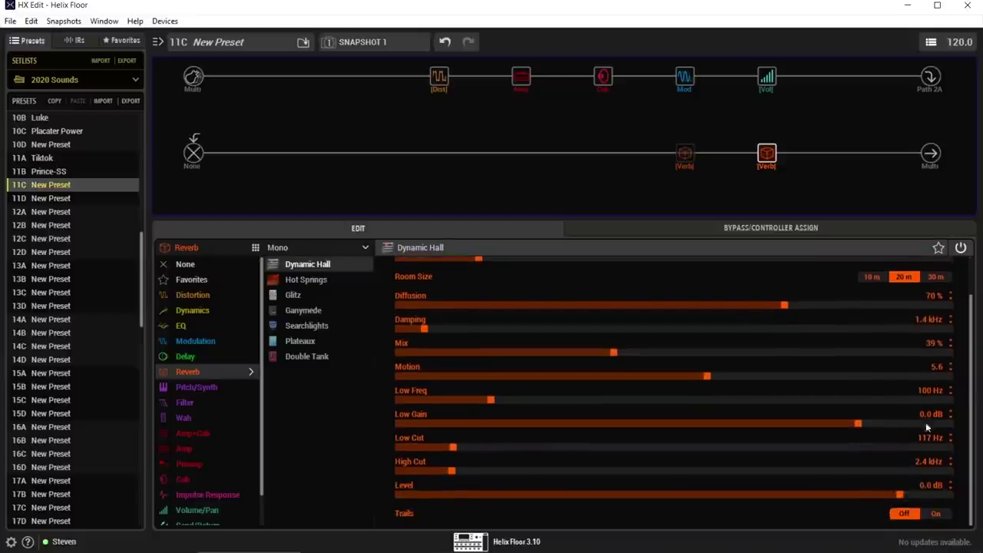
drag(710, 375, 729, 374)
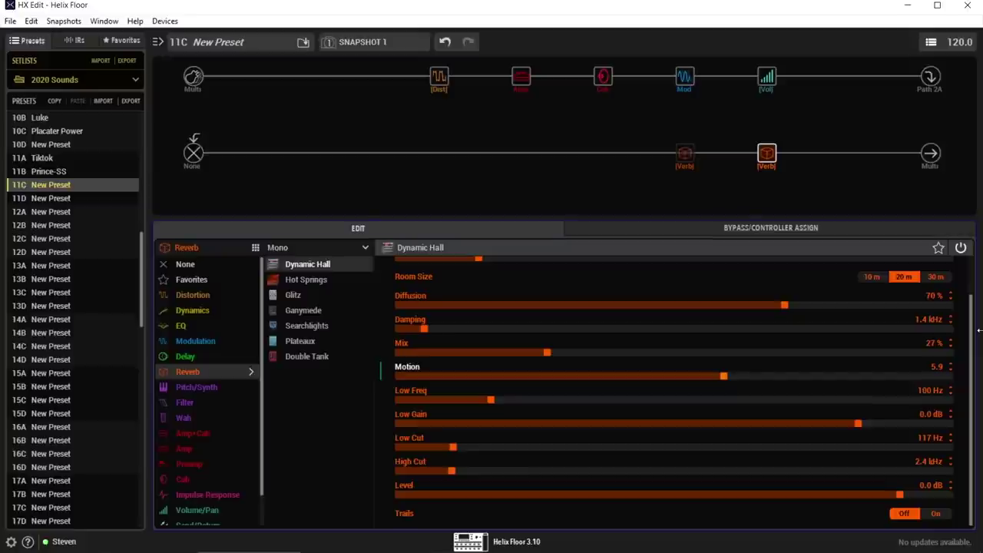
drag(568, 347, 586, 353)
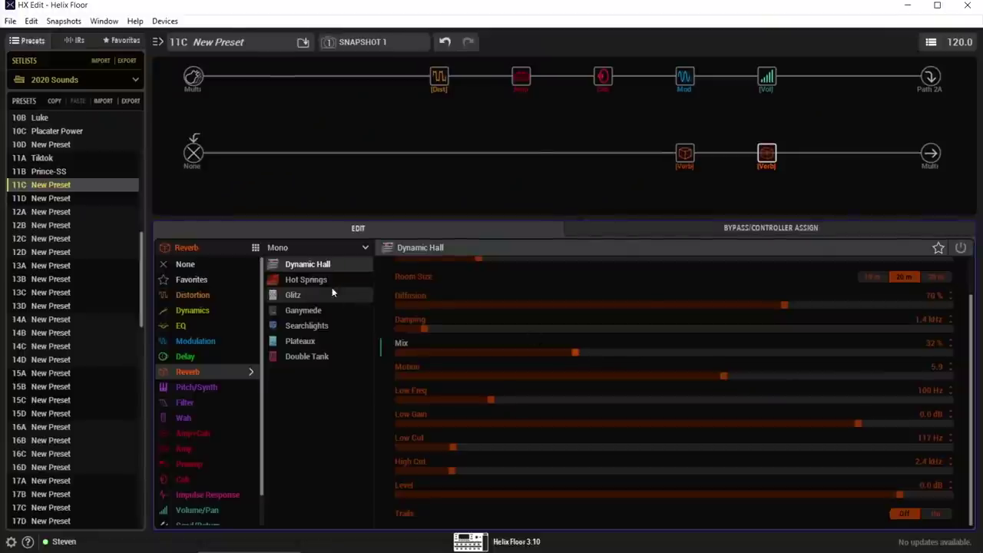
drag(332, 287, 689, 146)
- Fill the new lower-path slot with a Euclidean Delay ahead of both reverbs
click(603, 153)
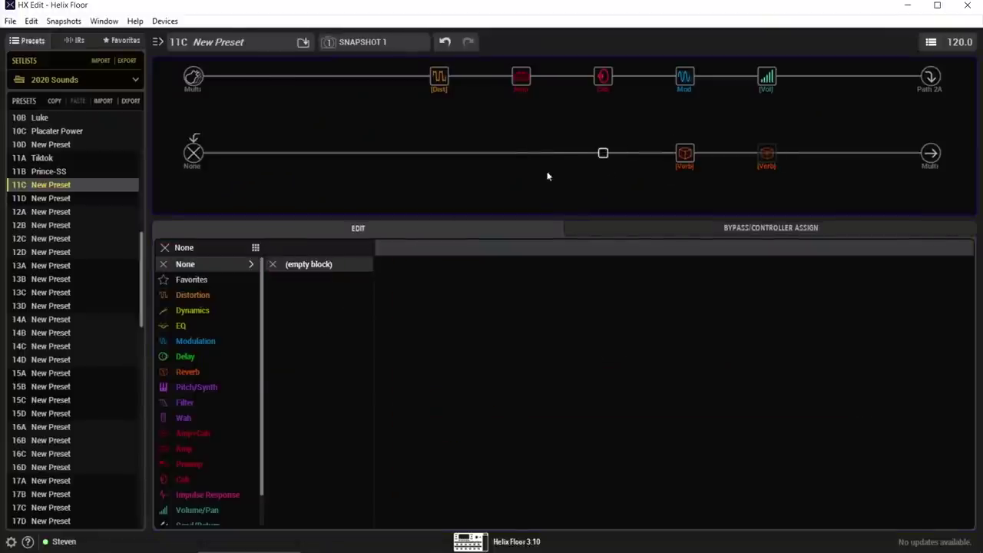
click(214, 375)
click(206, 356)
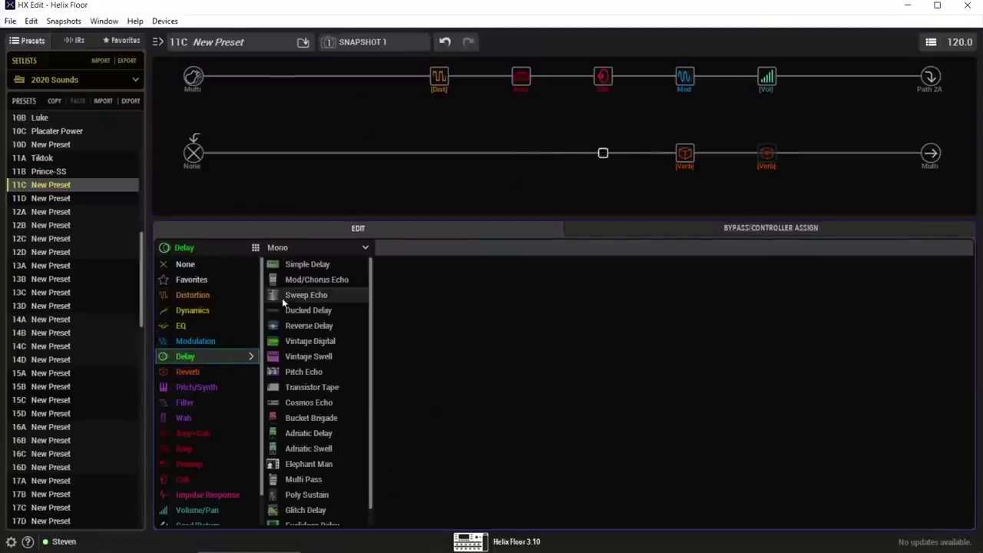
scroll(299, 299, down, 1)
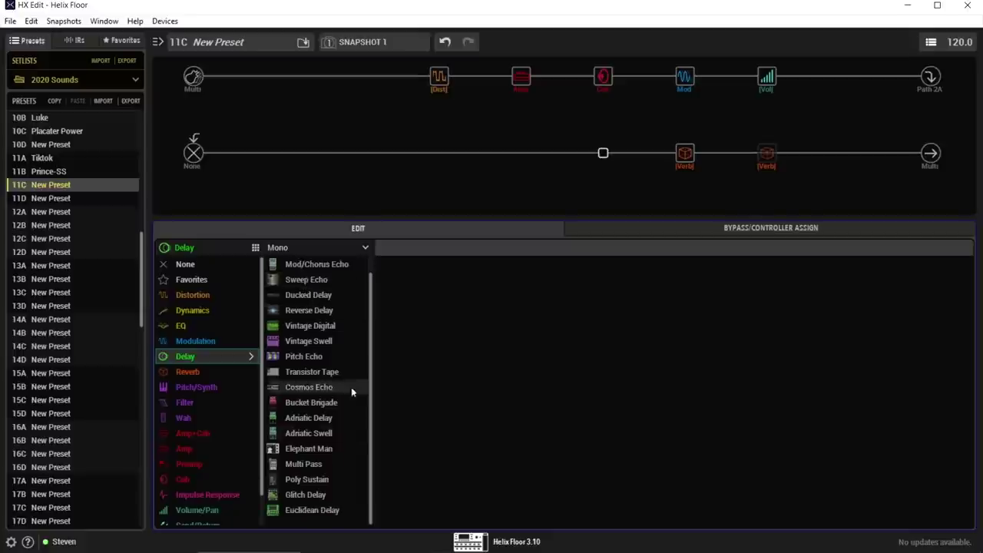
click(319, 509)
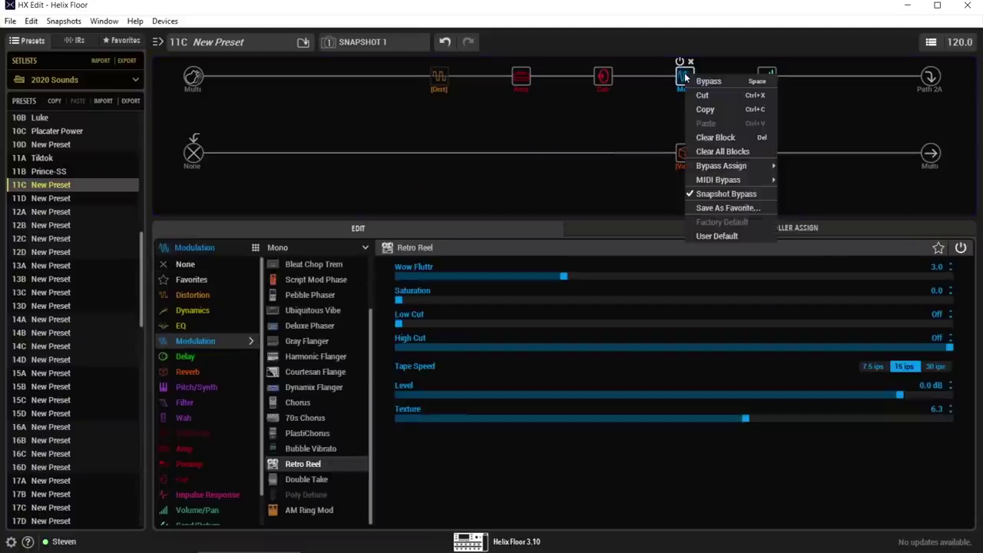
- Assign the Retro Reel block's bypass to Footswitch 4
mouse_move(728, 175)
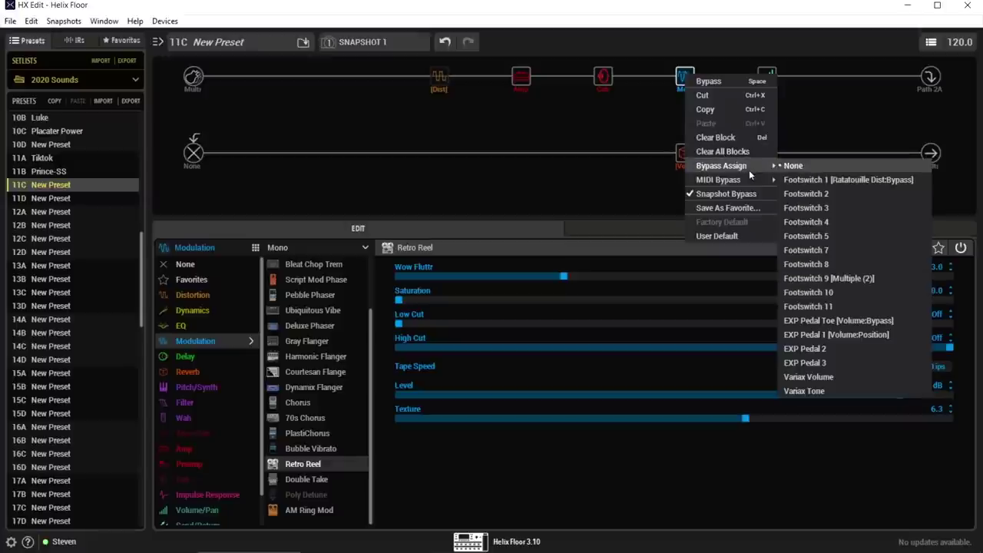
click(814, 222)
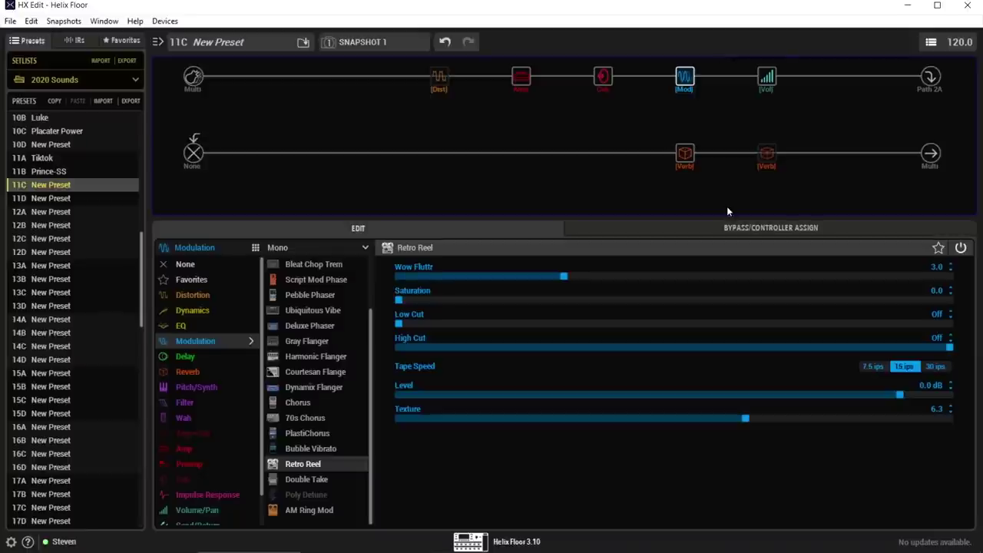
- Adjust Retro Reel to High Cut 4.5 kHz, Saturation 0.7 and Texture 7.1
mouse_move(685, 80)
drag(474, 346, 511, 347)
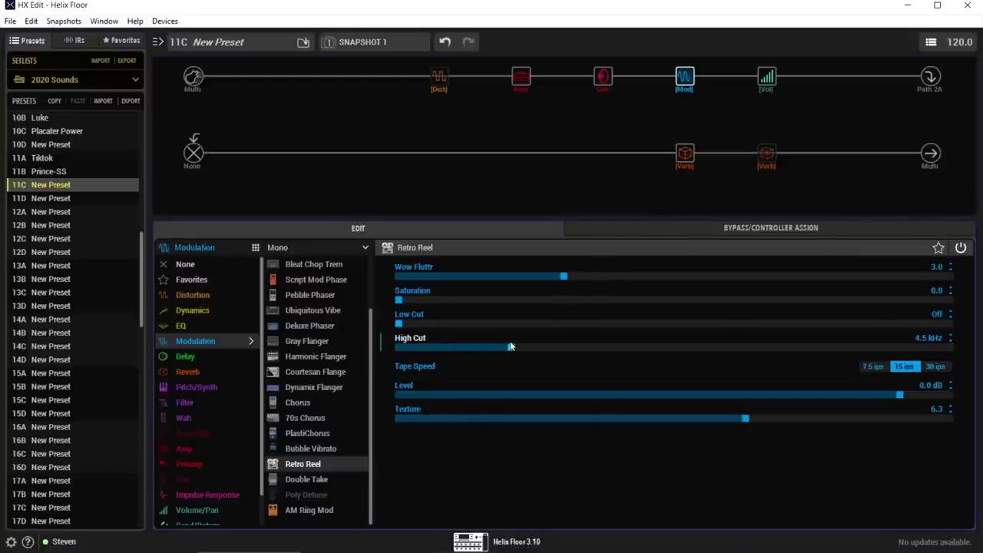
drag(428, 300, 437, 299)
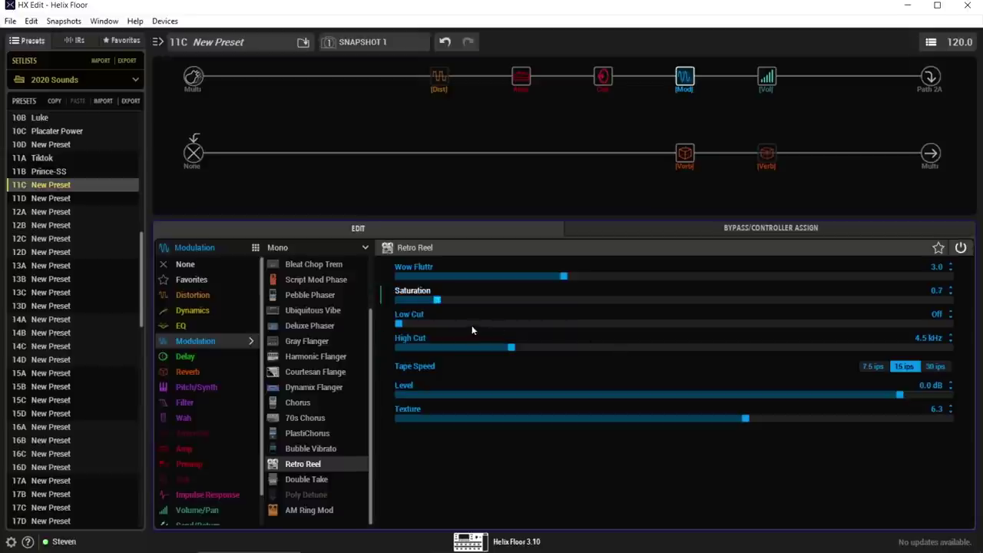
drag(780, 418, 790, 418)
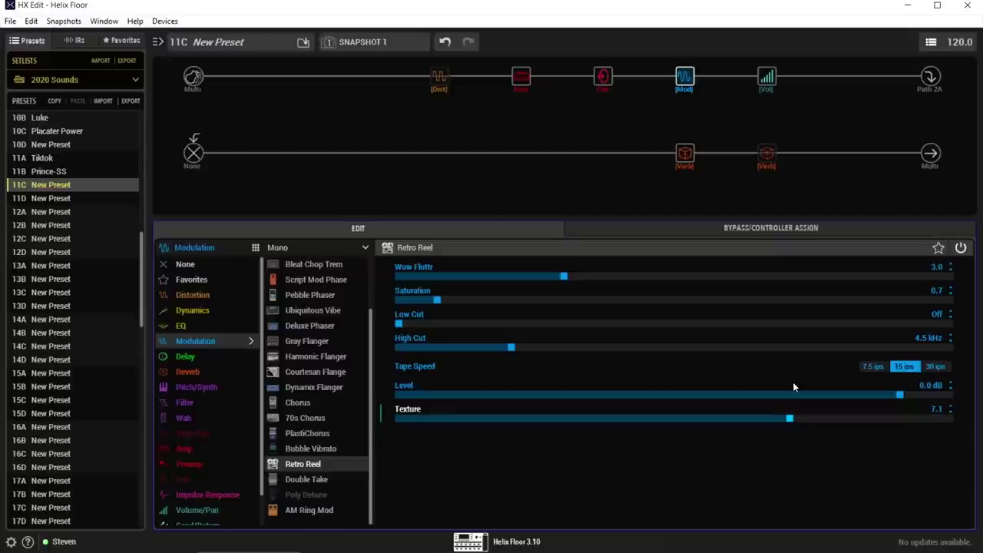